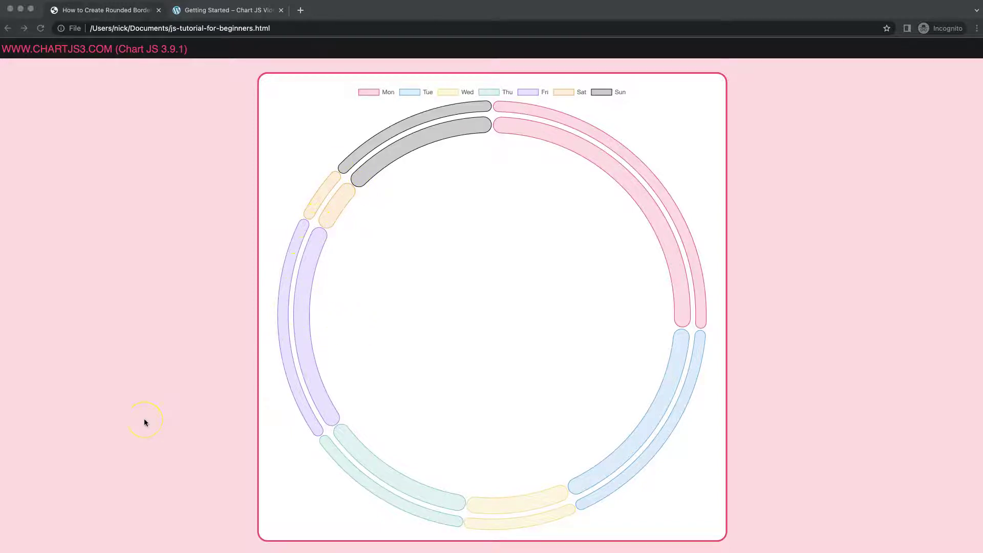
Leave the local two-ring doughnut demo for the chartjs3.com Getting Started documentation tab.
{"action": "key", "text": "alt+Tab"}
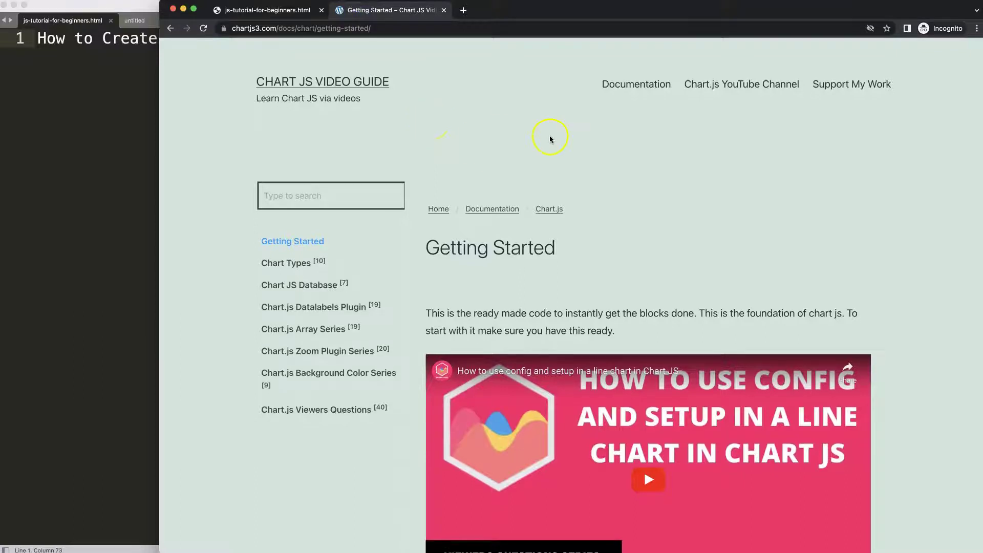
{"action": "scroll", "coordinate": [549, 132], "scroll_direction": "down", "scroll_amount": 2}
{"action": "scroll", "coordinate": [384, 77], "scroll_direction": "up", "scroll_amount": 1}
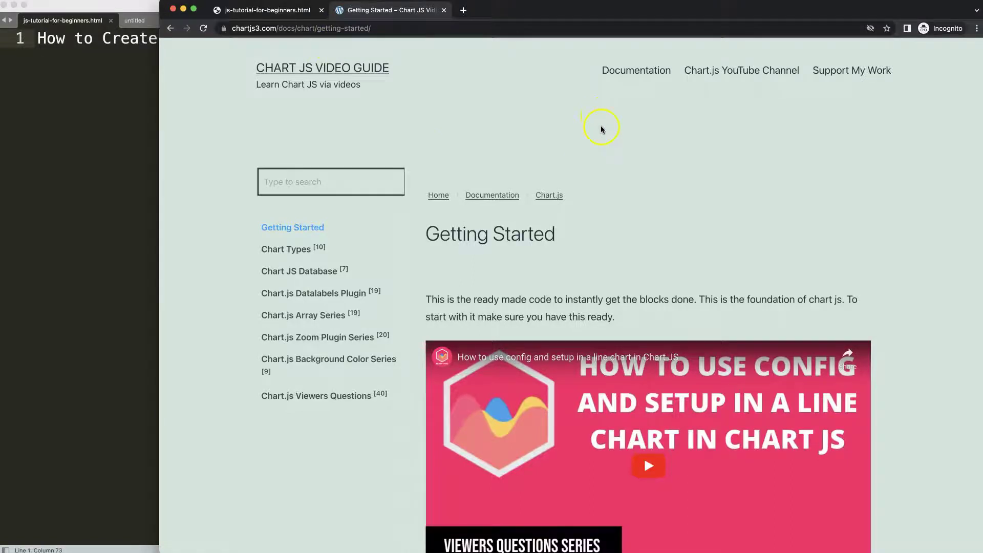
{"action": "scroll", "coordinate": [637, 204], "scroll_direction": "down", "scroll_amount": 3}
{"action": "scroll", "coordinate": [584, 223], "scroll_direction": "down", "scroll_amount": 6}
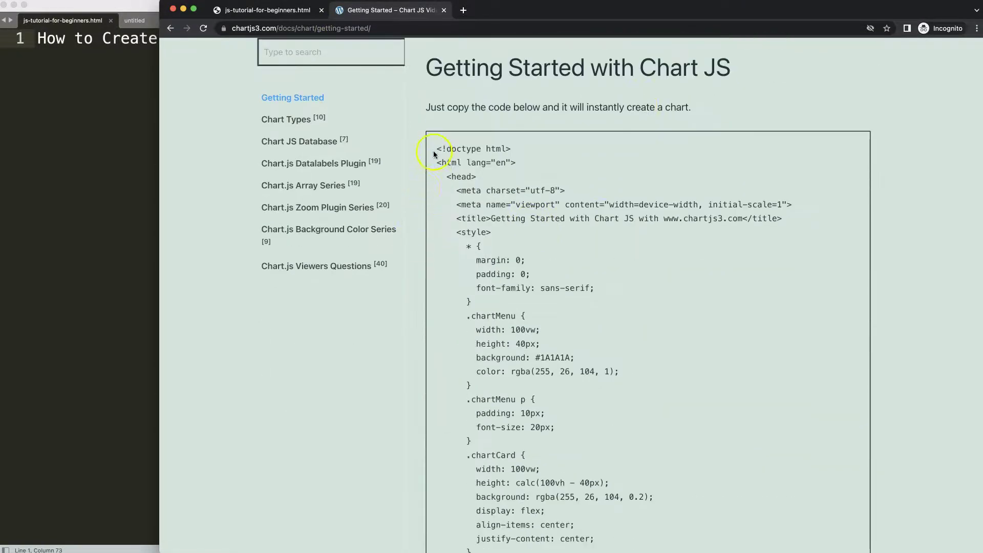
{"action": "left_click_drag", "start_coordinate": [436, 149], "coordinate": [479, 396]}
{"action": "scroll", "coordinate": [478, 400], "scroll_direction": "down", "scroll_amount": 5}
{"action": "scroll", "coordinate": [478, 403], "scroll_direction": "down", "scroll_amount": 5}
{"action": "scroll", "coordinate": [479, 404], "scroll_direction": "down", "scroll_amount": 5}
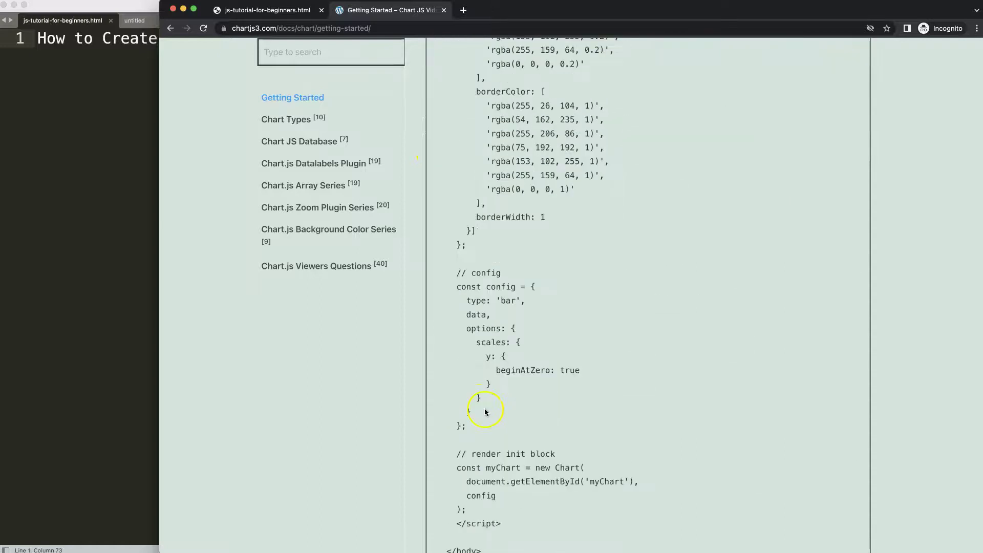
{"action": "scroll", "coordinate": [485, 411], "scroll_direction": "down", "scroll_amount": 3}
Select all the starter HTML in the 'Getting Started with Chart JS' code block.
{"action": "left_click", "coordinate": [482, 337], "text": "shift"}
{"action": "scroll", "coordinate": [482, 336], "scroll_direction": "up", "scroll_amount": 5}
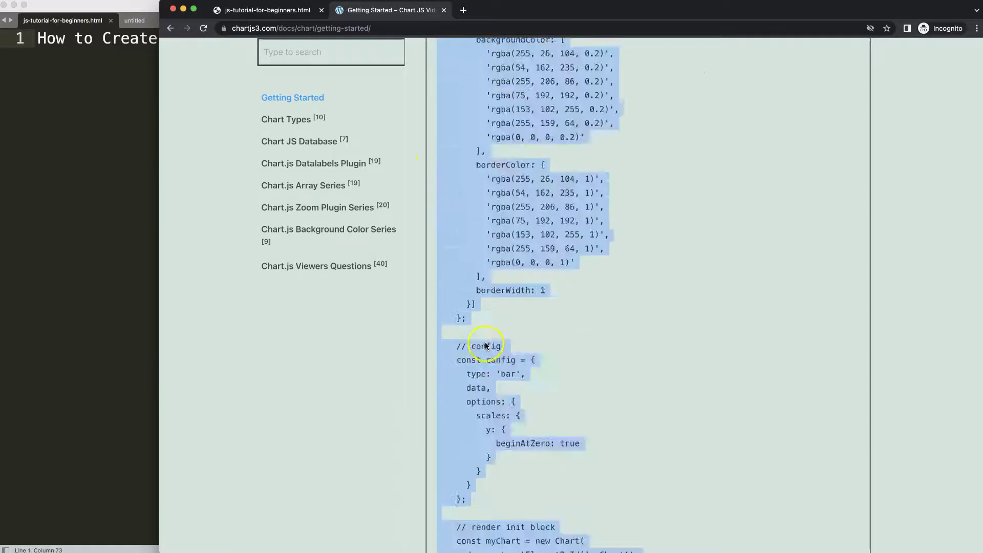
{"action": "scroll", "coordinate": [484, 337], "scroll_direction": "up", "scroll_amount": 5}
{"action": "scroll", "coordinate": [522, 332], "scroll_direction": "up", "scroll_amount": 5}
{"action": "scroll", "coordinate": [522, 333], "scroll_direction": "up", "scroll_amount": 5}
{"action": "scroll", "coordinate": [591, 303], "scroll_direction": "up", "scroll_amount": 1}
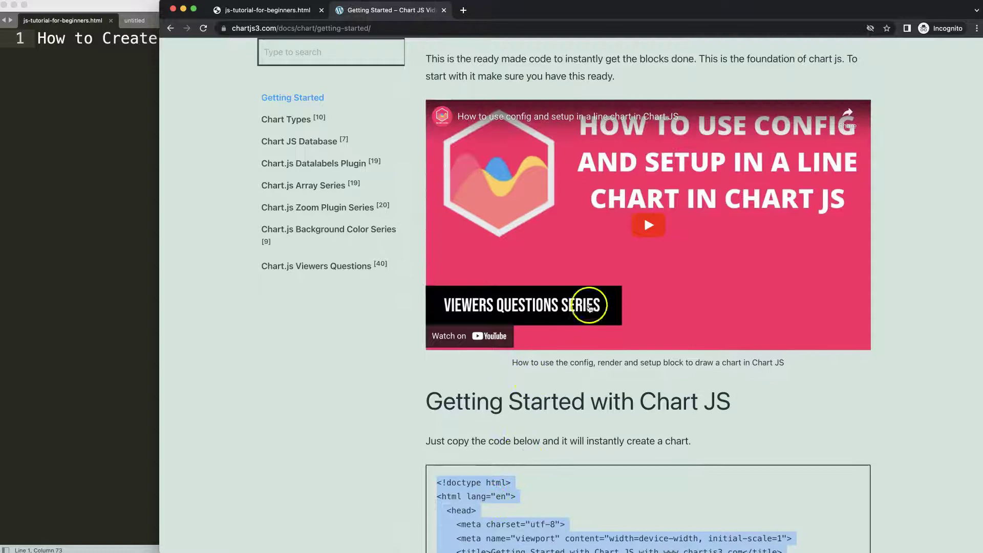
{"action": "scroll", "coordinate": [753, 222], "scroll_direction": "up", "scroll_amount": 2}
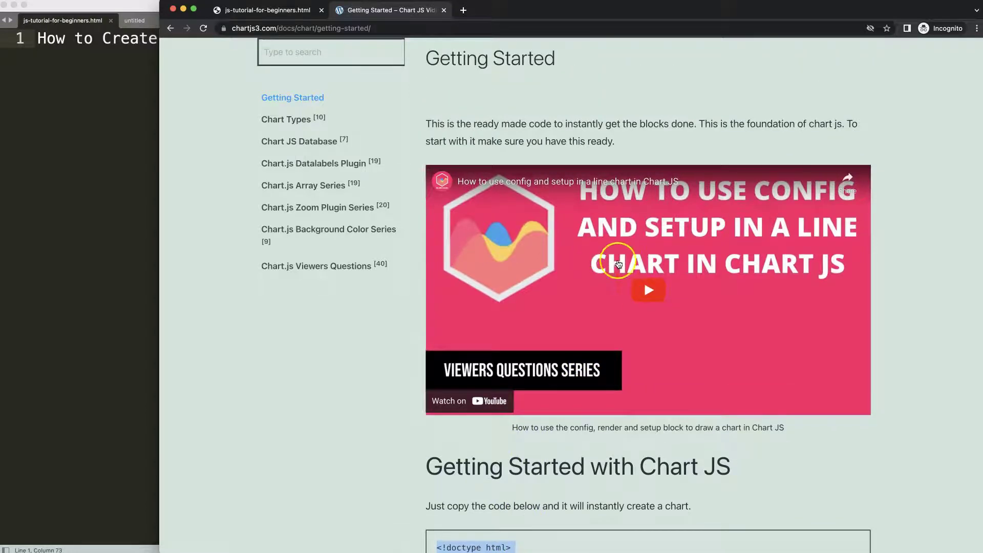
Paste the Chart.js starter HTML into js-tutorial-for-beginners.html, setting the old title aside.
{"action": "key", "text": "super+alt+Left"}
{"action": "left_click", "coordinate": [131, 165]}
{"action": "key", "text": "Return"}
{"action": "key", "text": "Return"}
{"action": "key", "text": "super+v"}
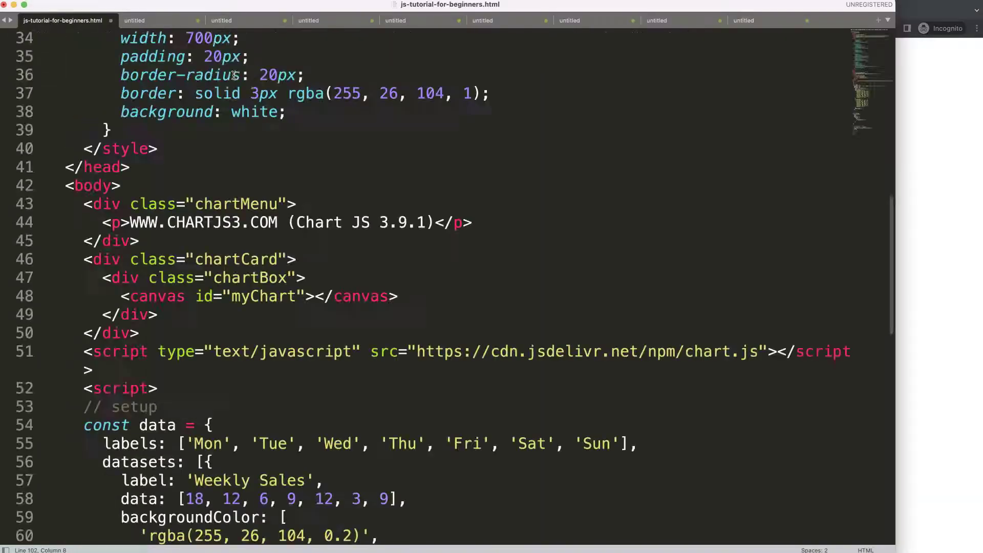
{"action": "key", "text": "super+Up"}
{"action": "key", "text": "super+shift+Right"}
{"action": "key", "text": "super+x"}
{"action": "key", "text": "Delete"}
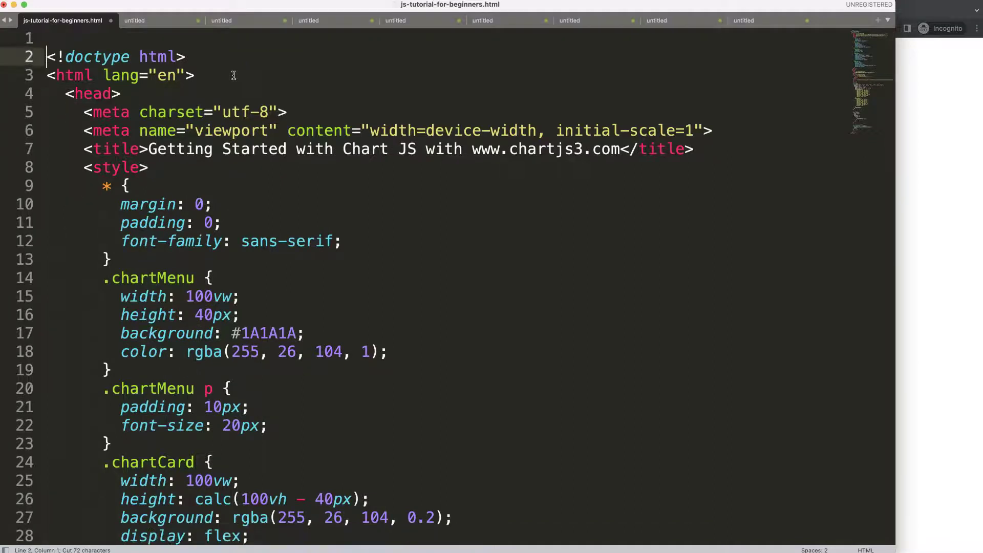
{"action": "key", "text": "Delete"}
Restore the tutorial title, save, preview the bar chart, and select the 700px chartBox width.
{"action": "left_click_drag", "start_coordinate": [148, 131], "coordinate": [604, 125]}
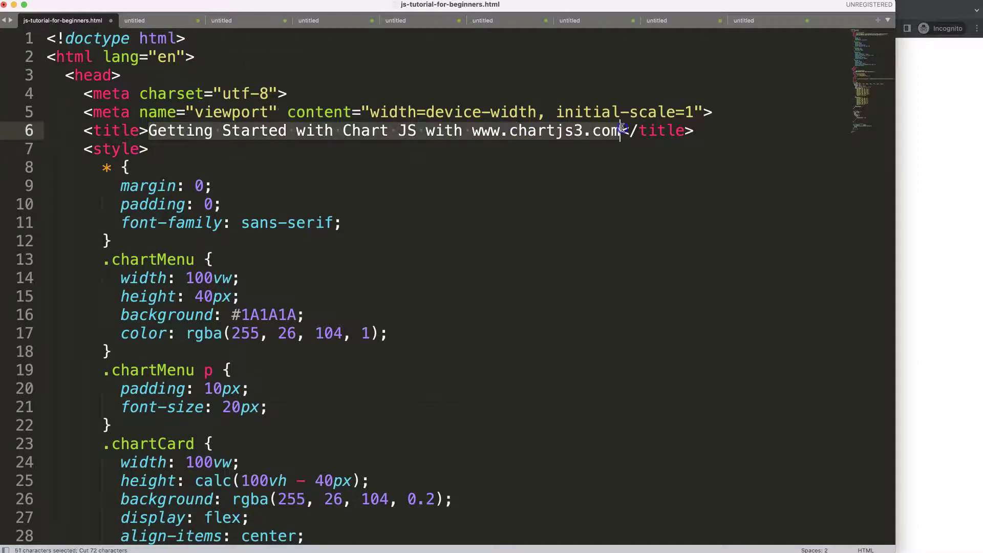
{"action": "key", "text": "super+v"}
{"action": "key", "text": "super+s"}
{"action": "left_click", "coordinate": [919, 215]}
{"action": "key", "text": "super+r"}
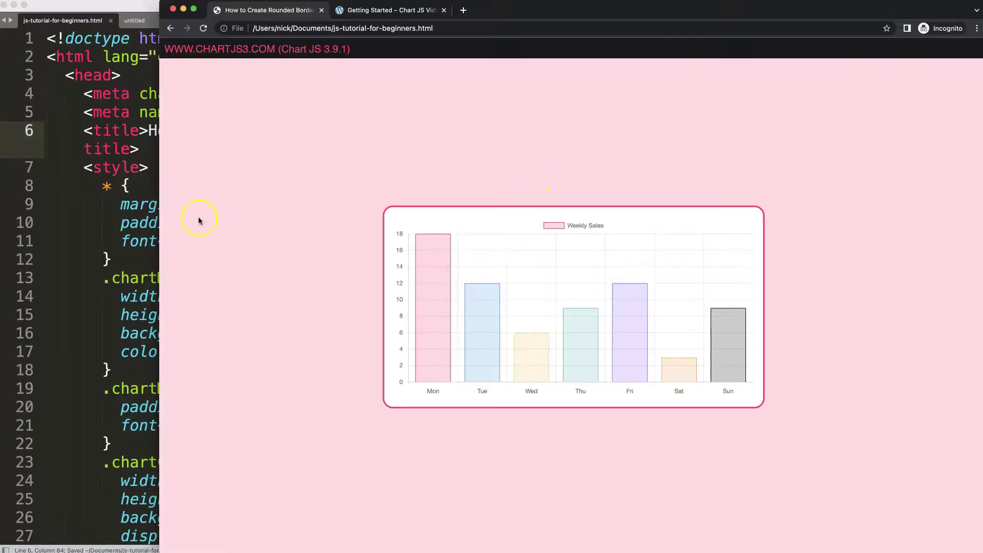
{"action": "left_click", "coordinate": [127, 212]}
{"action": "scroll", "coordinate": [230, 345], "scroll_direction": "down", "scroll_amount": 5}
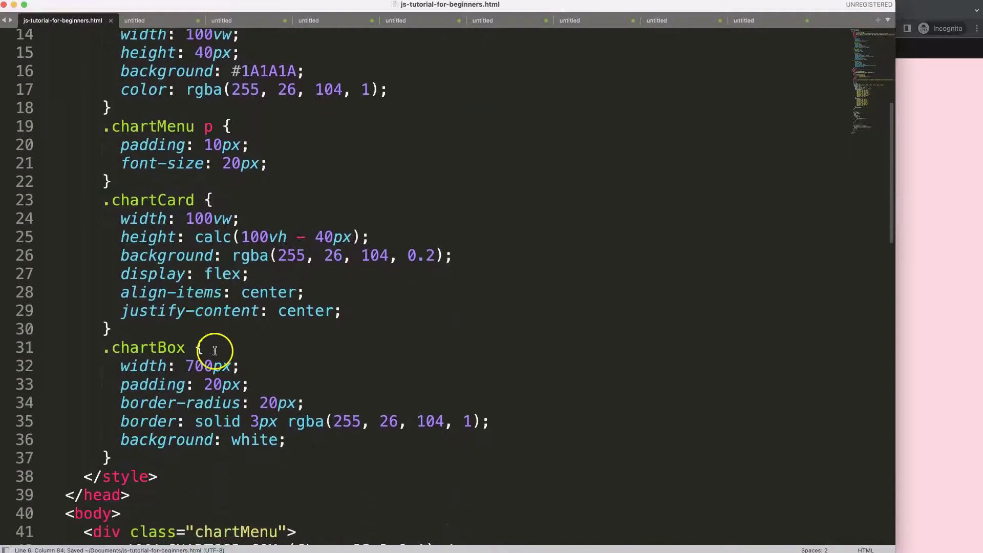
{"action": "double_click", "coordinate": [221, 366]}
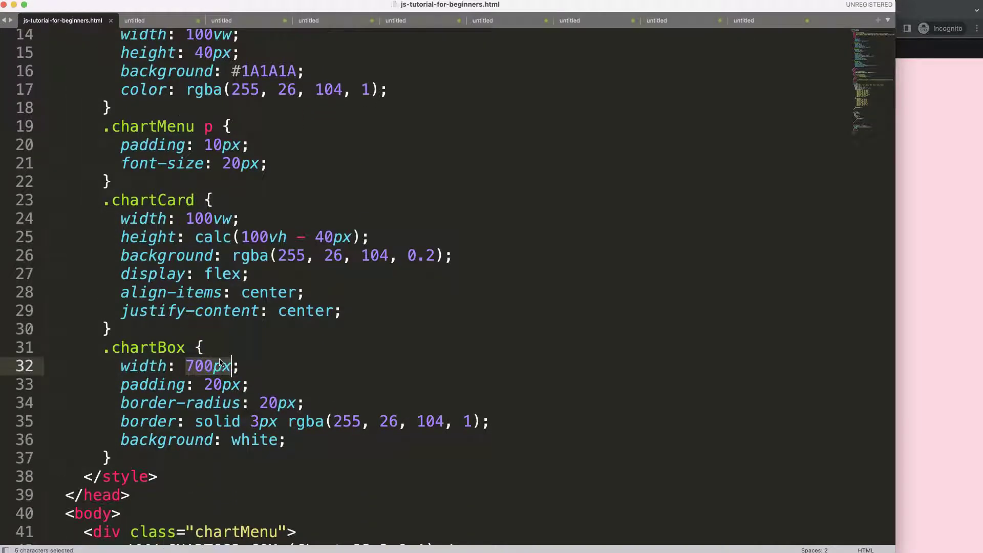
{"action": "type", "text": "45"}
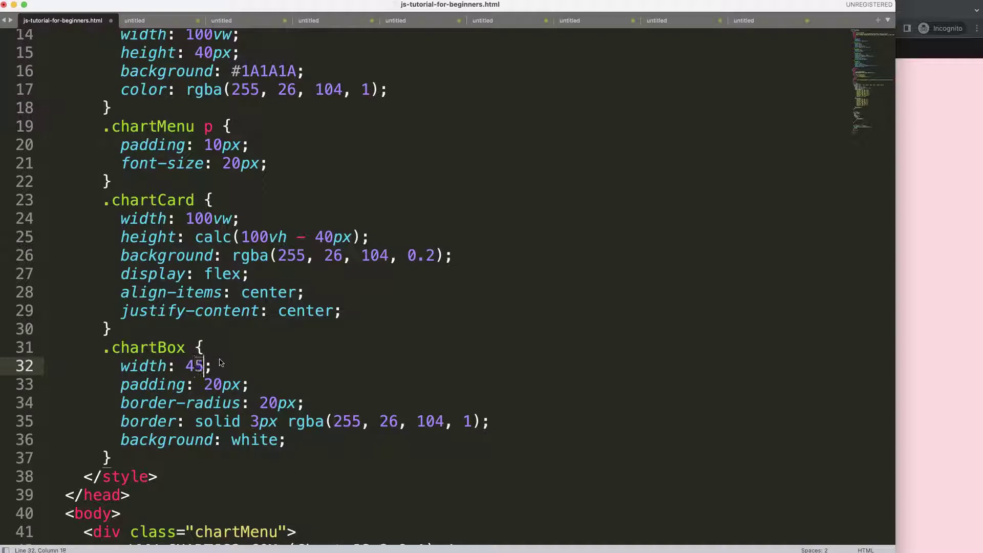
Save the 45% chartBox width and preview the resized chart in Chrome.
{"action": "key", "text": "super+s"}
{"action": "left_click", "coordinate": [950, 307]}
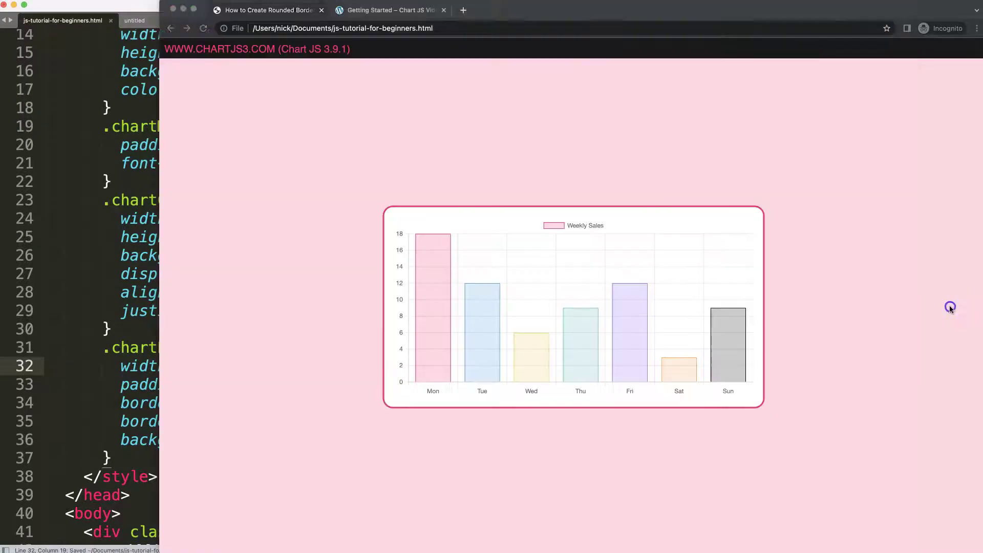
{"action": "key", "text": "super+r"}
{"action": "left_click", "coordinate": [126, 231]}
{"action": "scroll", "coordinate": [123, 246], "scroll_direction": "down", "scroll_amount": 5}
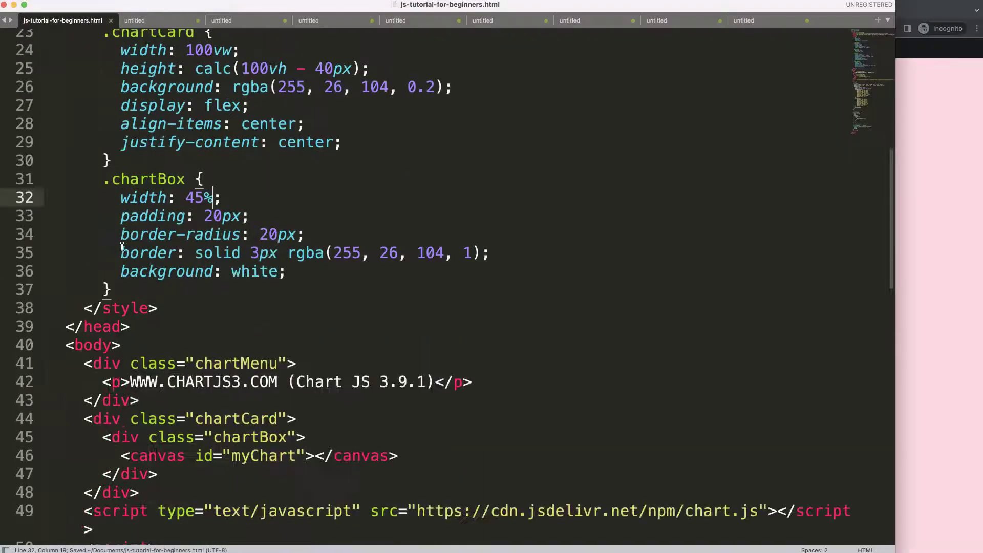
{"action": "scroll", "coordinate": [207, 277], "scroll_direction": "down", "scroll_amount": 4}
{"action": "scroll", "coordinate": [210, 283], "scroll_direction": "down", "scroll_amount": 4}
{"action": "scroll", "coordinate": [192, 299], "scroll_direction": "down", "scroll_amount": 4}
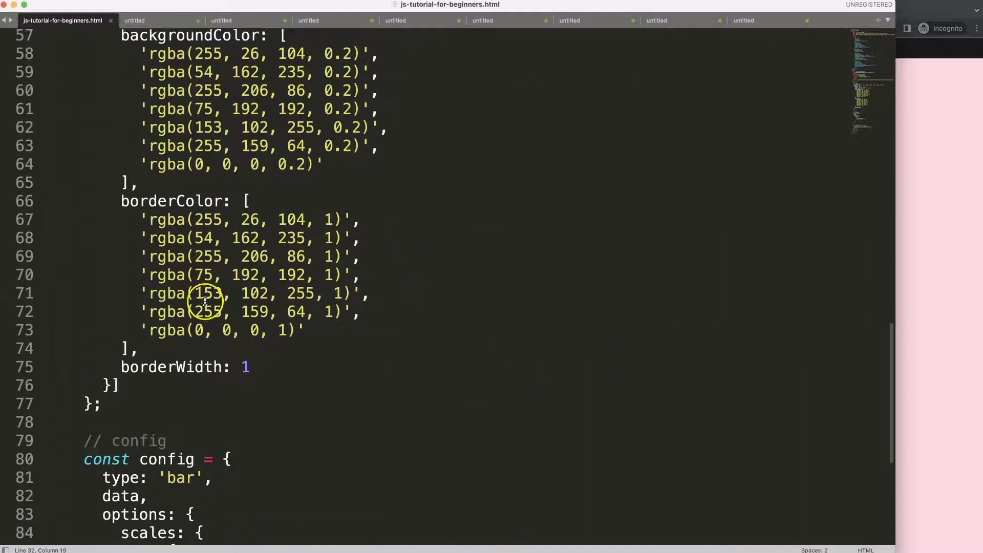
{"action": "scroll", "coordinate": [177, 291], "scroll_direction": "down", "scroll_amount": 4}
Change the chart type from 'bar' to 'doughnut' and preview it.
{"action": "left_click", "coordinate": [178, 258]}
{"action": "double_click", "coordinate": [178, 258]}
{"action": "type", "text": "d"}
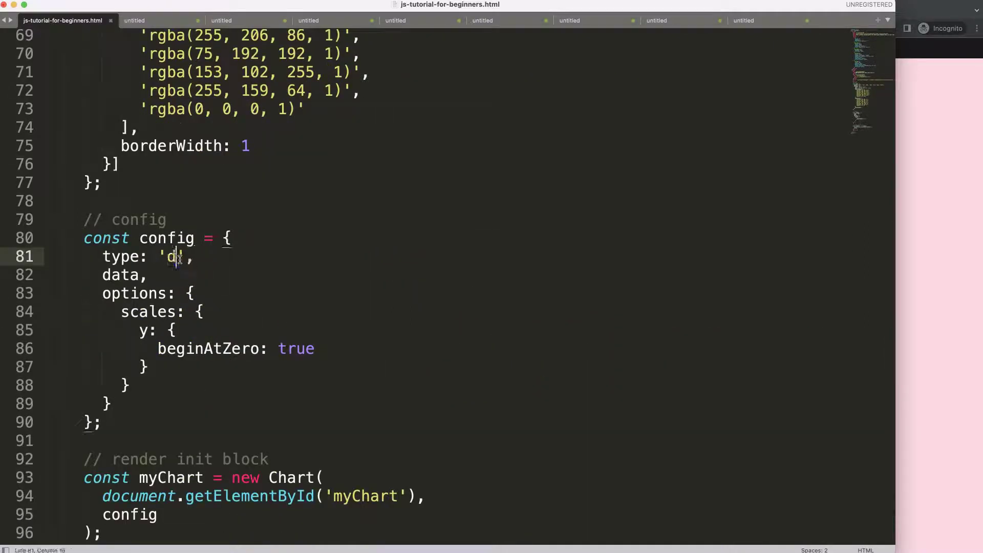
{"action": "type", "text": "oughnut"}
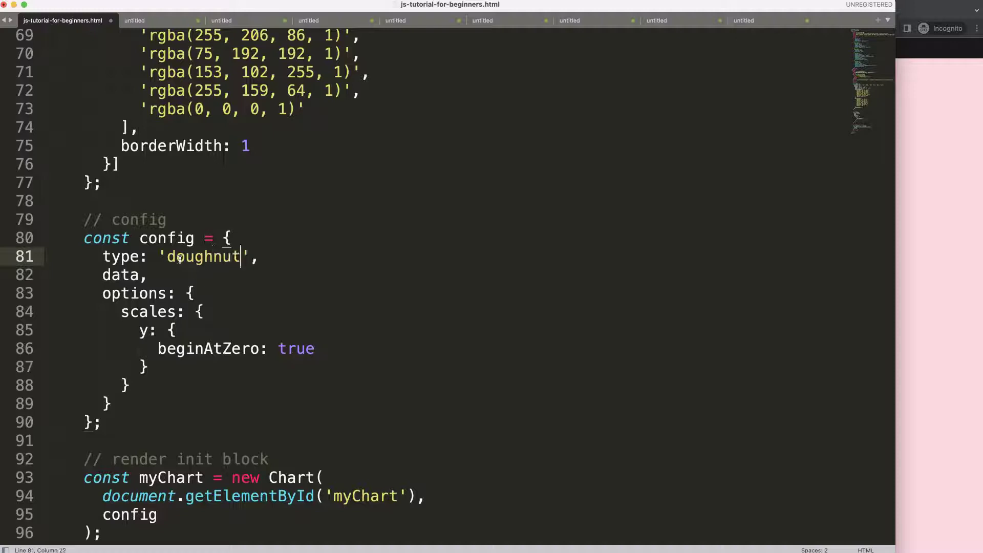
{"action": "left_click", "coordinate": [913, 220]}
{"action": "key", "text": "super+r"}
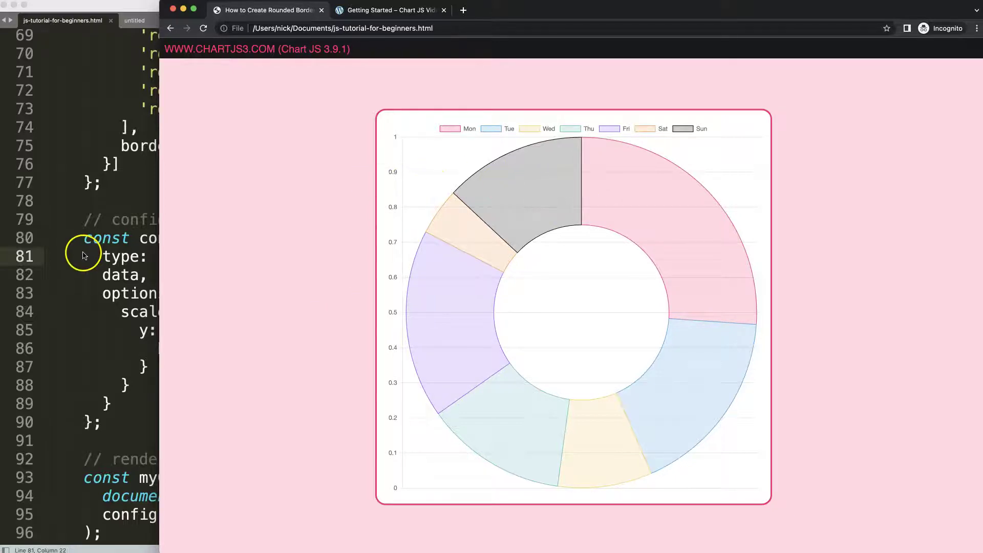
Delete the y-axis scales block from the chart options.
{"action": "left_click", "coordinate": [83, 255]}
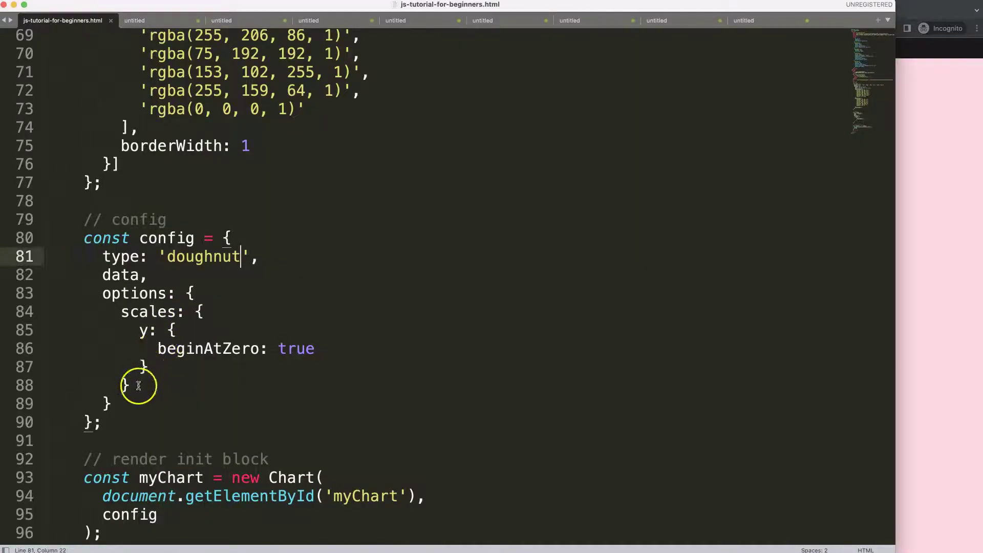
{"action": "left_click_drag", "start_coordinate": [139, 386], "coordinate": [121, 312]}
{"action": "key", "text": "BackSpace"}
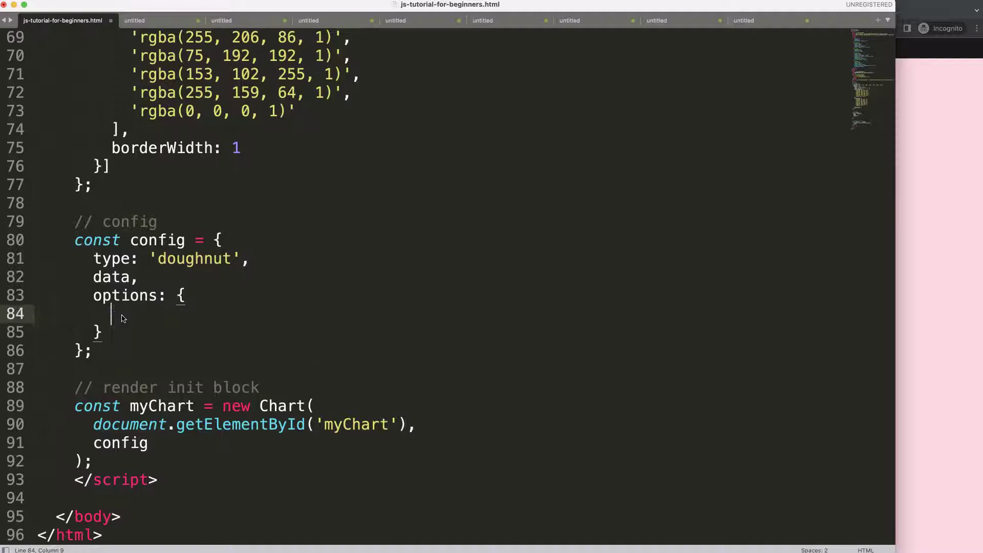
{"action": "scroll", "coordinate": [176, 300], "scroll_direction": "up", "scroll_amount": 3}
{"action": "mouse_move", "coordinate": [108, 327]}
{"action": "left_mouse_down"}
{"action": "mouse_move", "coordinate": [98, 270]}
{"action": "mouse_move", "coordinate": [192, 171]}
{"action": "left_mouse_up"}
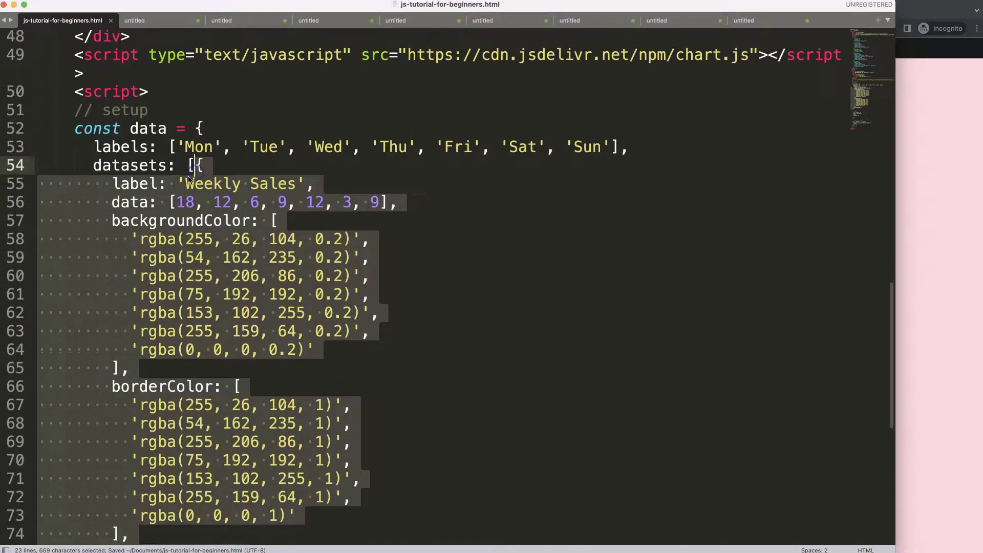
Duplicate the Weekly Sales dataset as a second dataset, save, and preview the two rings.
{"action": "key", "text": "super+c"}
{"action": "scroll", "coordinate": [96, 292], "scroll_direction": "down", "scroll_amount": 5}
{"action": "left_click", "coordinate": [92, 321]}
{"action": "left_click", "coordinate": [100, 303]}
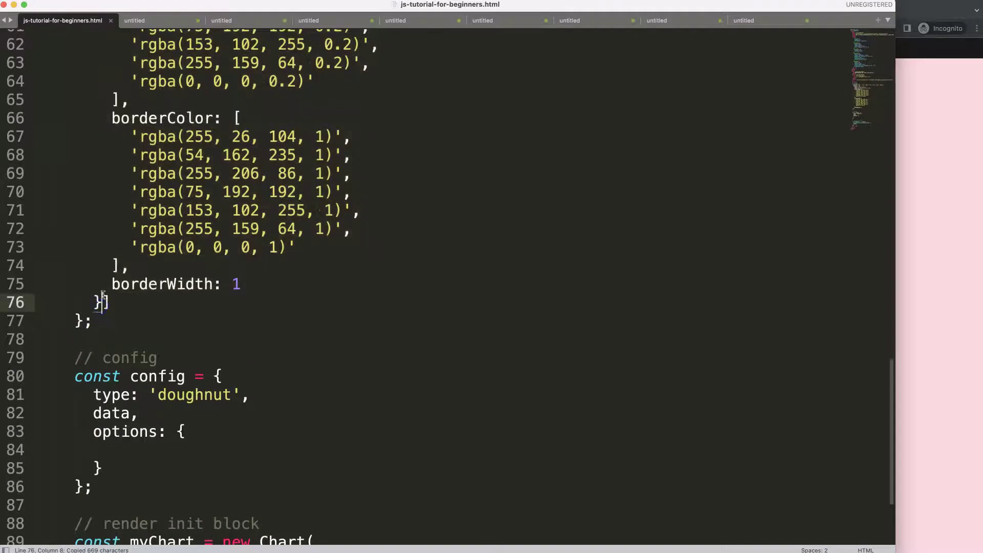
{"action": "type", "text": ","}
{"action": "key", "text": "super+v"}
{"action": "key", "text": "super+s"}
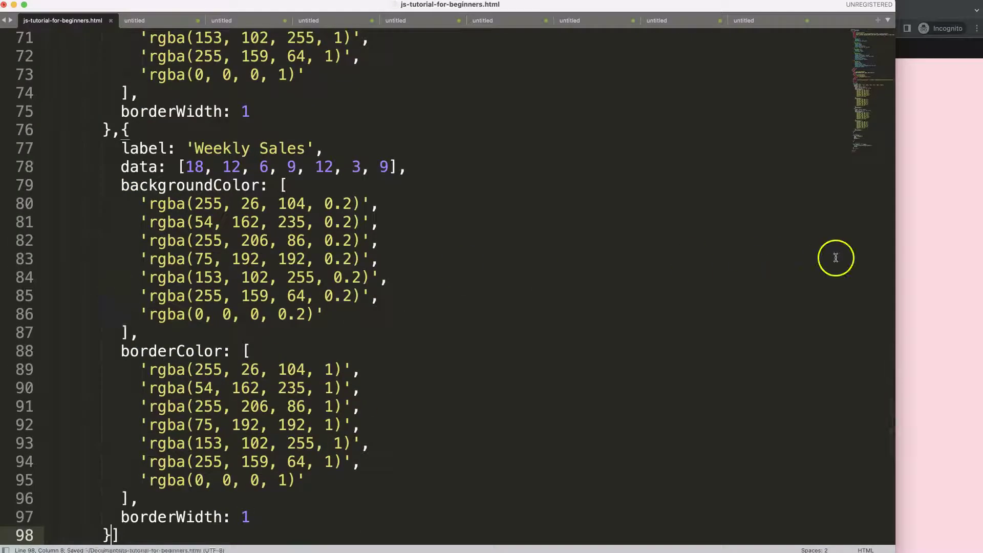
{"action": "left_click", "coordinate": [912, 254]}
{"action": "key", "text": "super+r"}
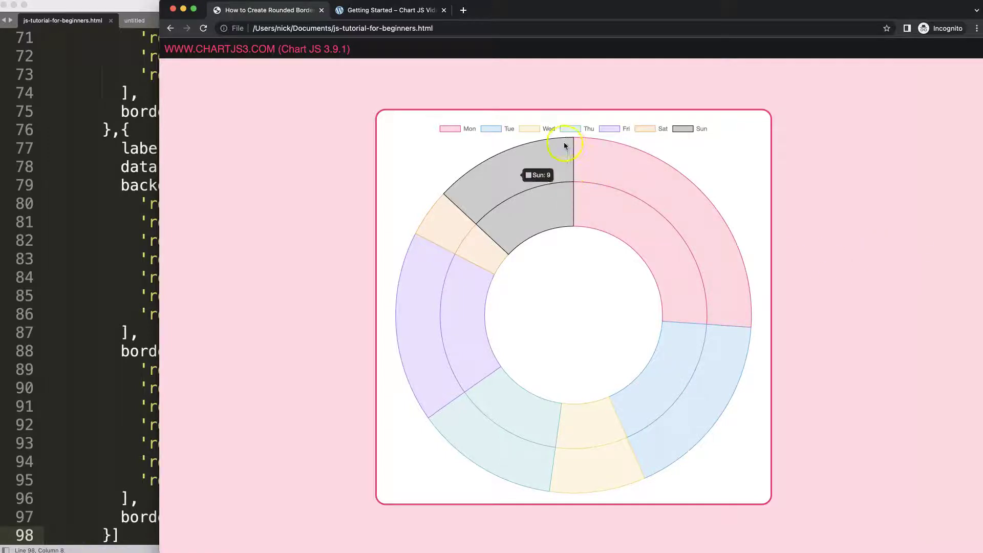
{"action": "mouse_move", "coordinate": [661, 231]}
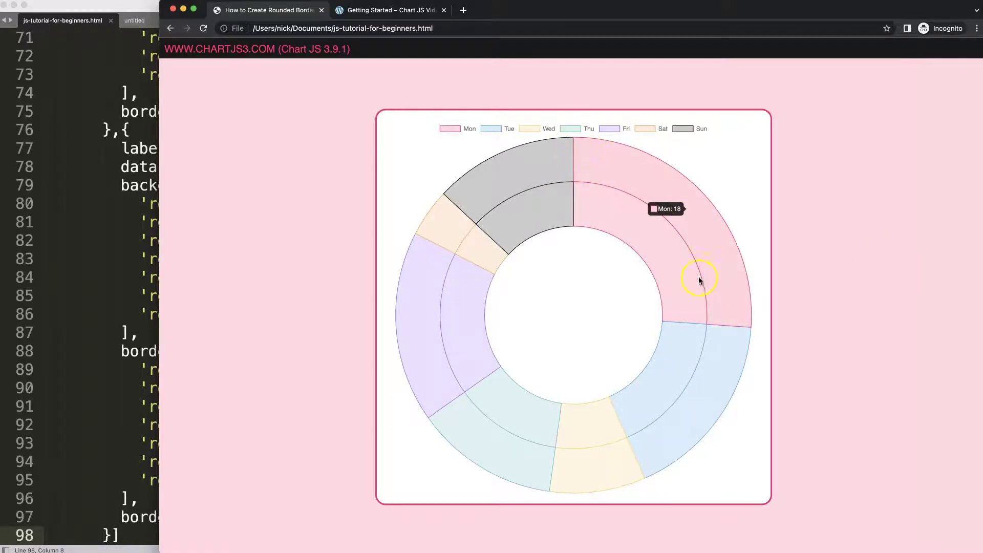
{"action": "mouse_move", "coordinate": [691, 385]}
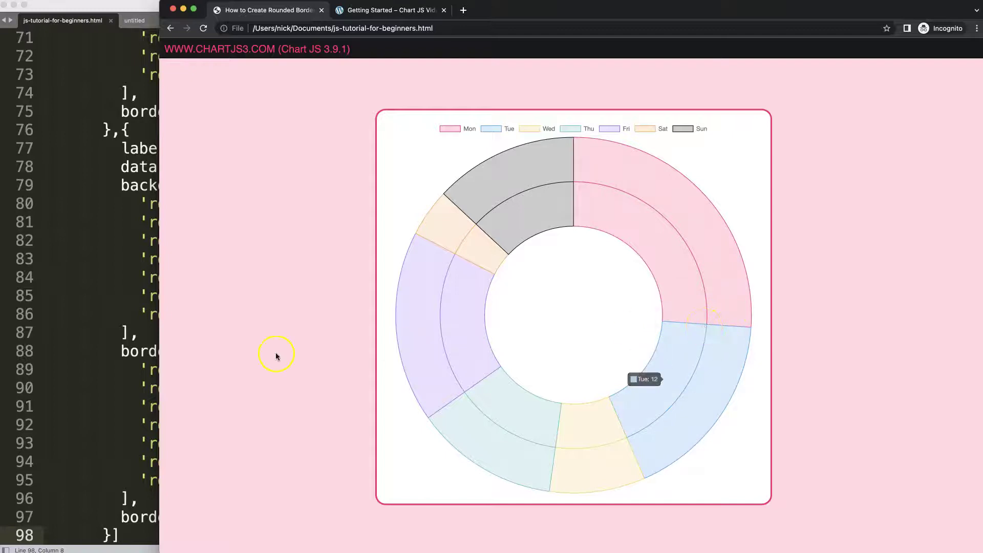
Add cutout: '90%' to the options object, save, and check the thin rings in Chrome.
{"action": "left_click", "coordinate": [146, 346]}
{"action": "scroll", "coordinate": [137, 348], "scroll_direction": "down", "scroll_amount": 5}
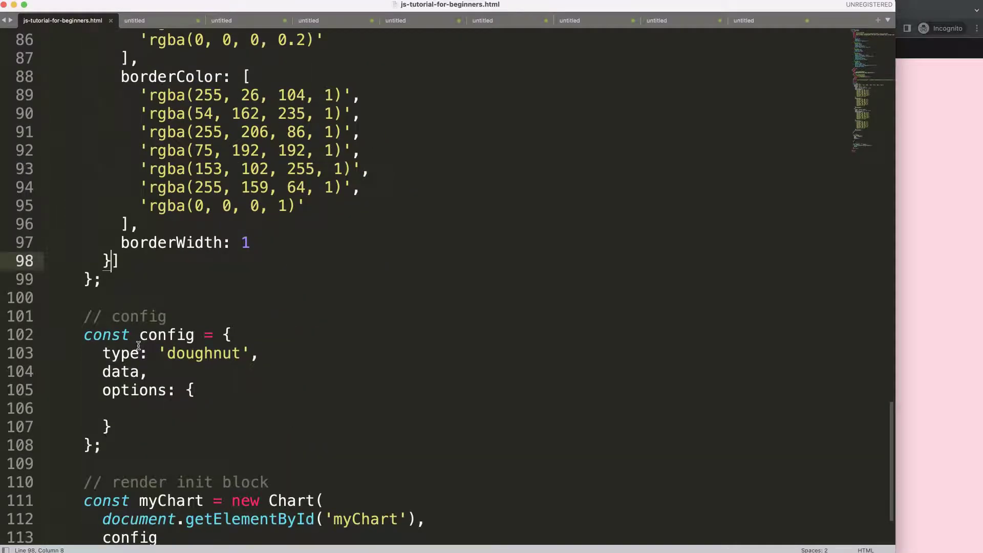
{"action": "scroll", "coordinate": [137, 349], "scroll_direction": "down", "scroll_amount": 1}
{"action": "left_click", "coordinate": [125, 396]}
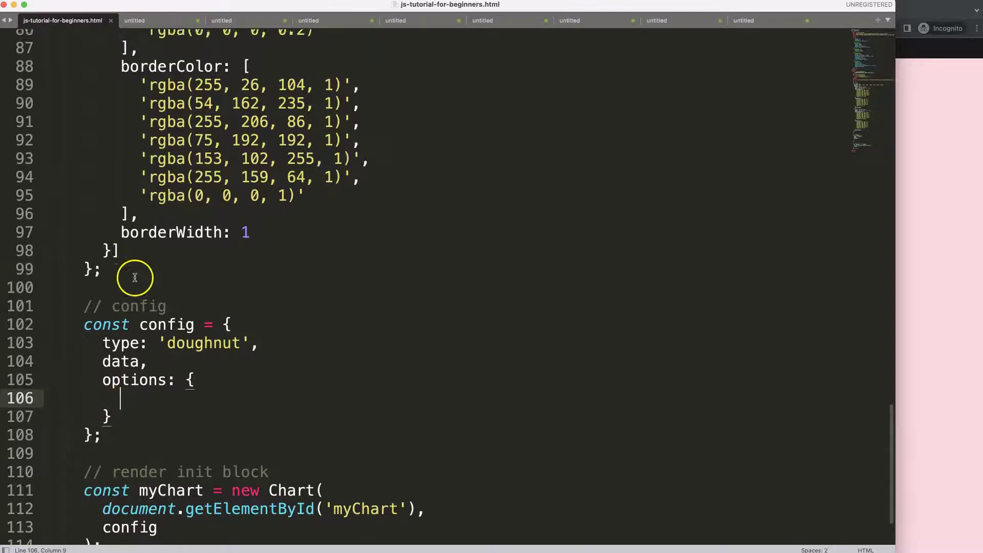
{"action": "scroll", "coordinate": [59, 165], "scroll_direction": "up", "scroll_amount": 3}
{"action": "scroll", "coordinate": [146, 131], "scroll_direction": "up", "scroll_amount": 5}
{"action": "scroll", "coordinate": [145, 131], "scroll_direction": "up", "scroll_amount": 1}
{"action": "scroll", "coordinate": [154, 230], "scroll_direction": "down", "scroll_amount": 2}
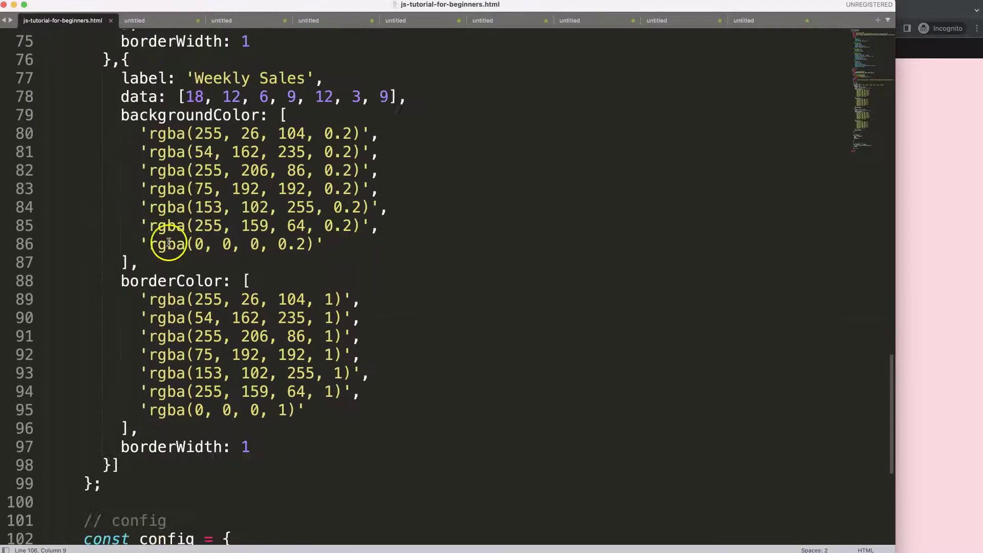
{"action": "scroll", "coordinate": [158, 261], "scroll_direction": "down", "scroll_amount": 2}
{"action": "scroll", "coordinate": [177, 300], "scroll_direction": "down", "scroll_amount": 1}
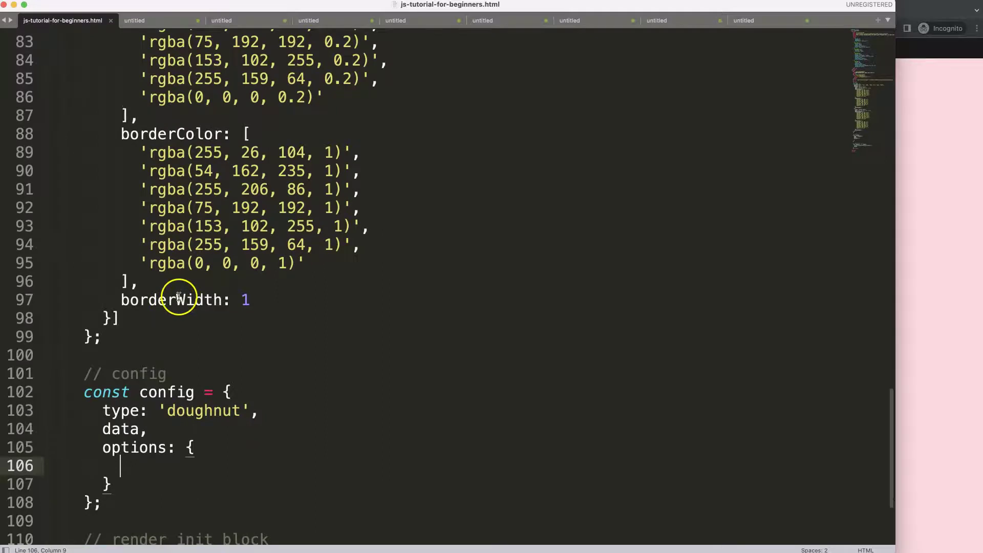
{"action": "scroll", "coordinate": [177, 298], "scroll_direction": "down", "scroll_amount": 2}
{"action": "left_click", "coordinate": [123, 387]}
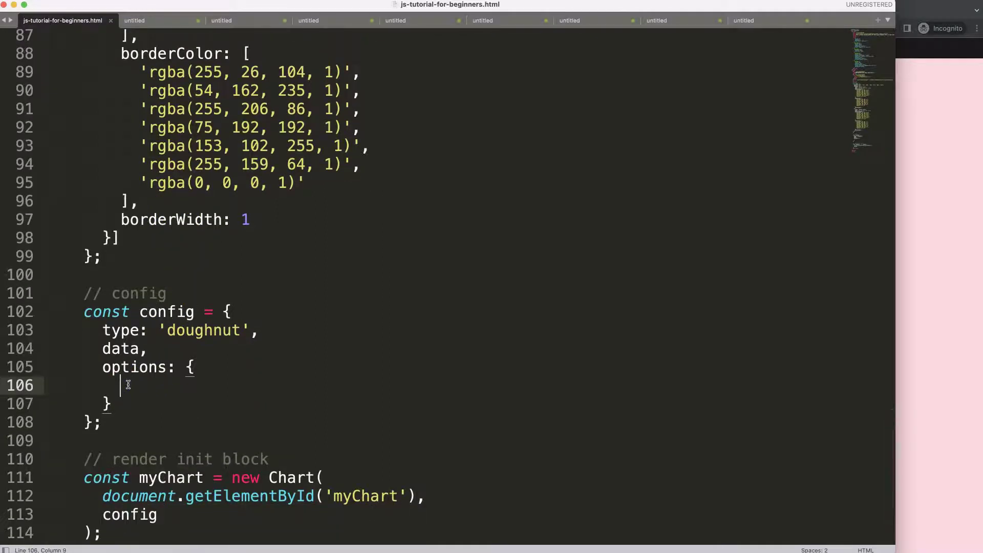
{"action": "type", "text": "cu"}
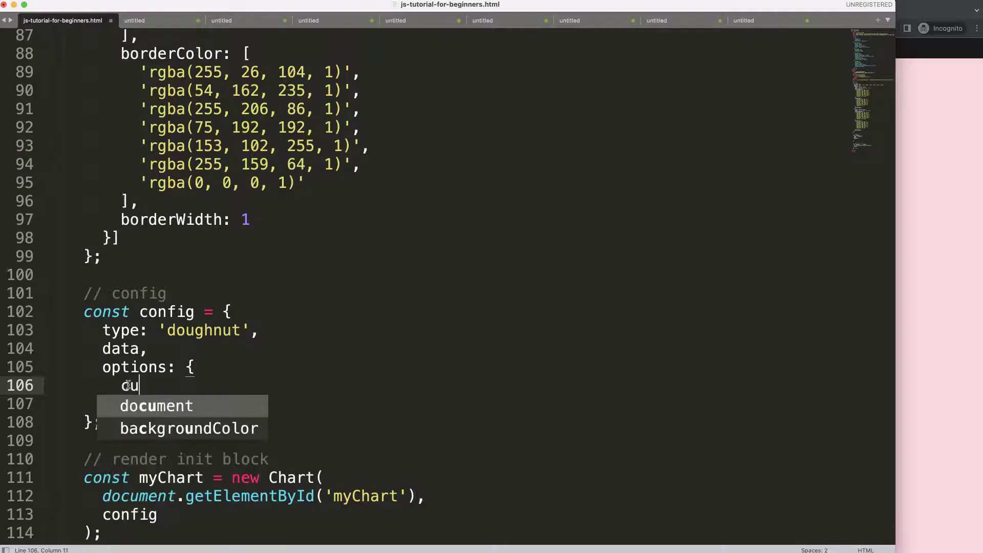
{"action": "type", "text": "tout: '90%"}
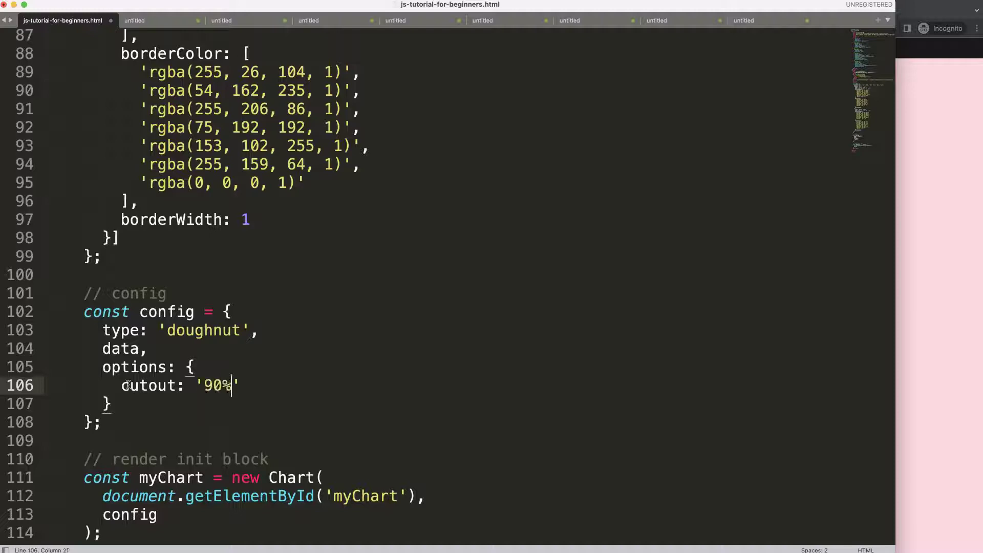
{"action": "key", "text": "super+s"}
{"action": "left_click", "coordinate": [914, 285]}
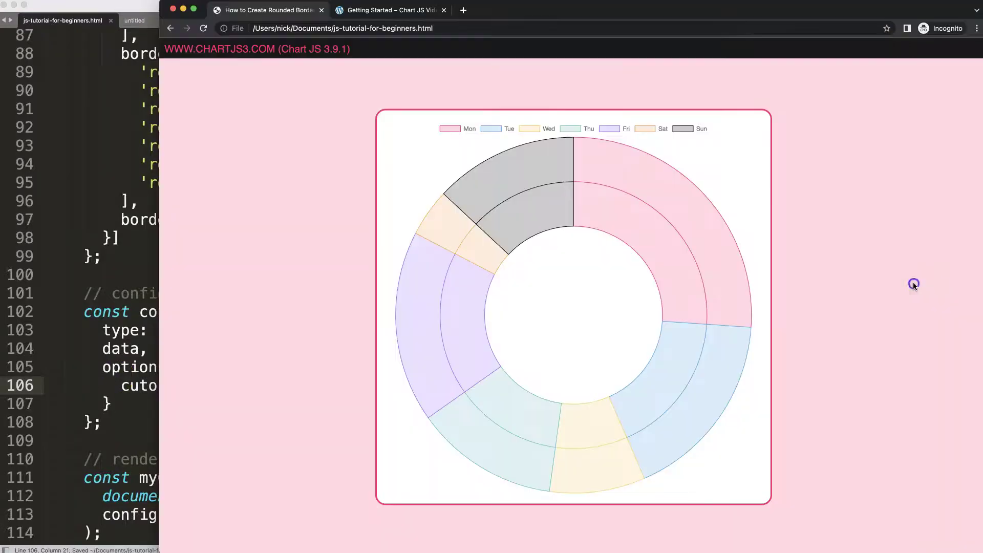
{"action": "key", "text": "super+r"}
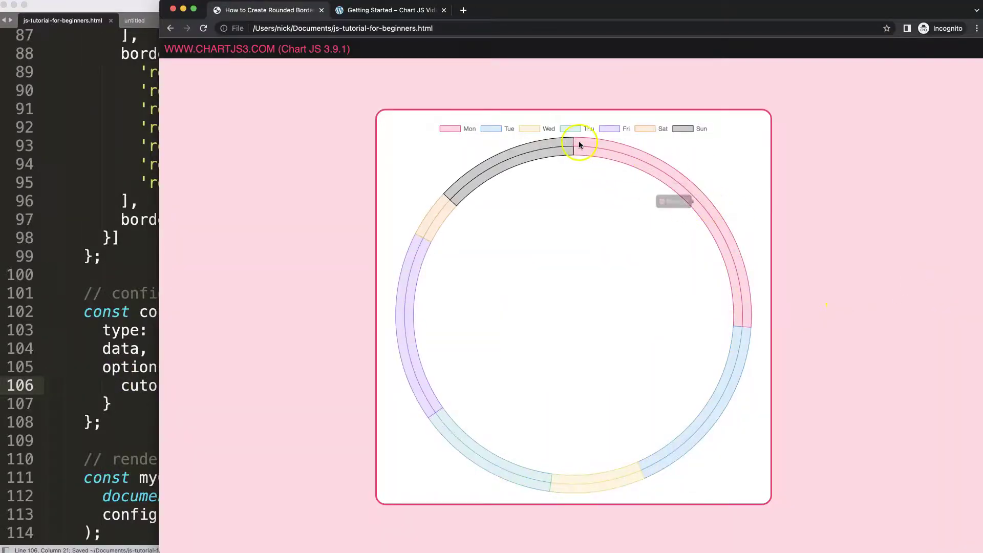
{"action": "left_click", "coordinate": [144, 341]}
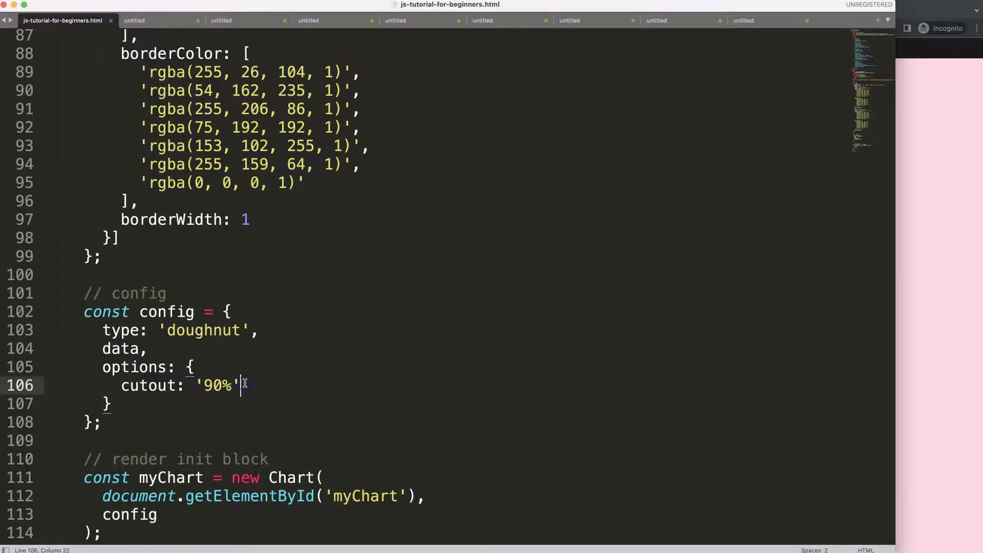
{"action": "type", "text": ","}
Add borderRadius: 20 to the options, save, and preview the rounded segment ends.
{"action": "key", "text": "Return"}
{"action": "type", "text": "borderR"}
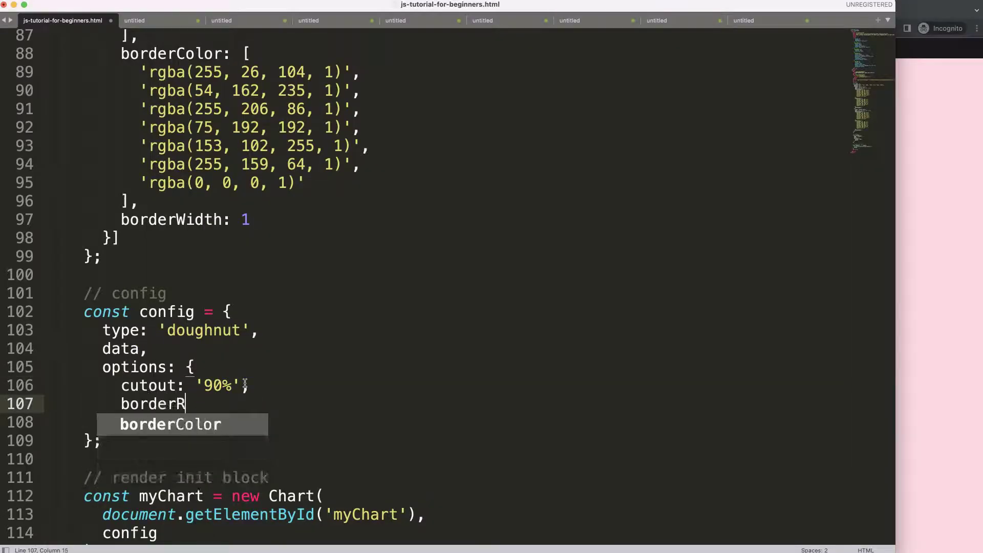
{"action": "type", "text": "adius: 20,"}
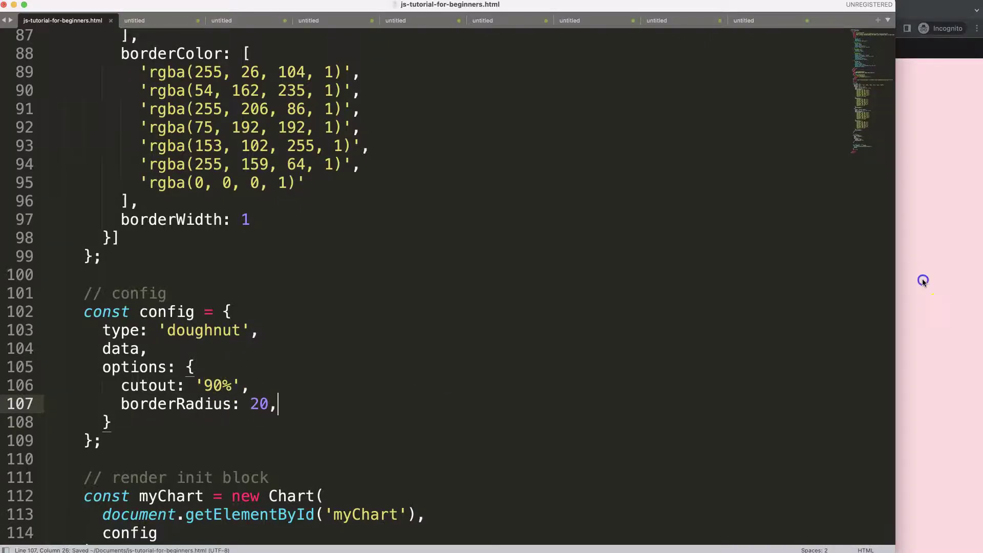
{"action": "left_click", "coordinate": [923, 282]}
{"action": "key", "text": "super+r"}
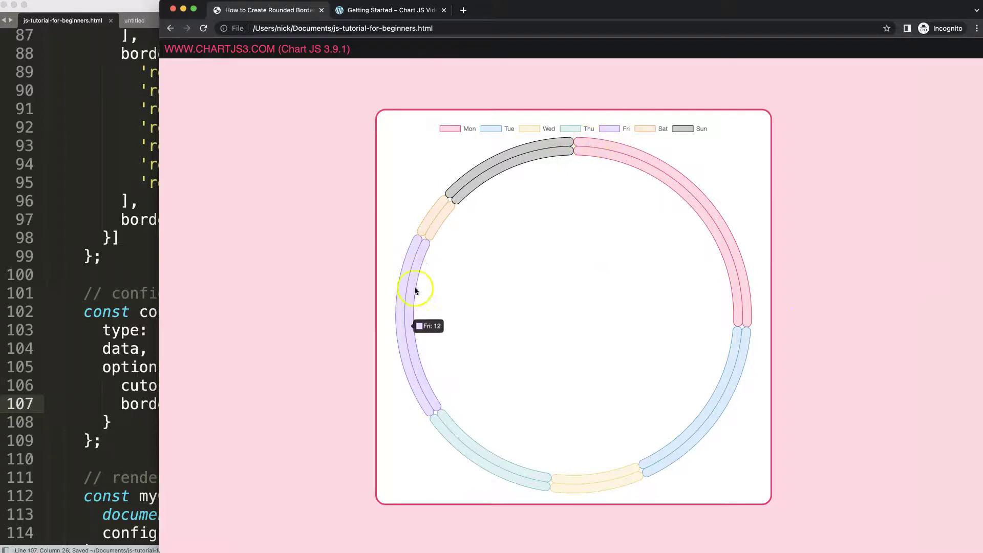
{"action": "left_click", "coordinate": [55, 279]}
Copy the cutout: '90%' option line.
{"action": "left_click_drag", "start_coordinate": [298, 408], "coordinate": [132, 405]}
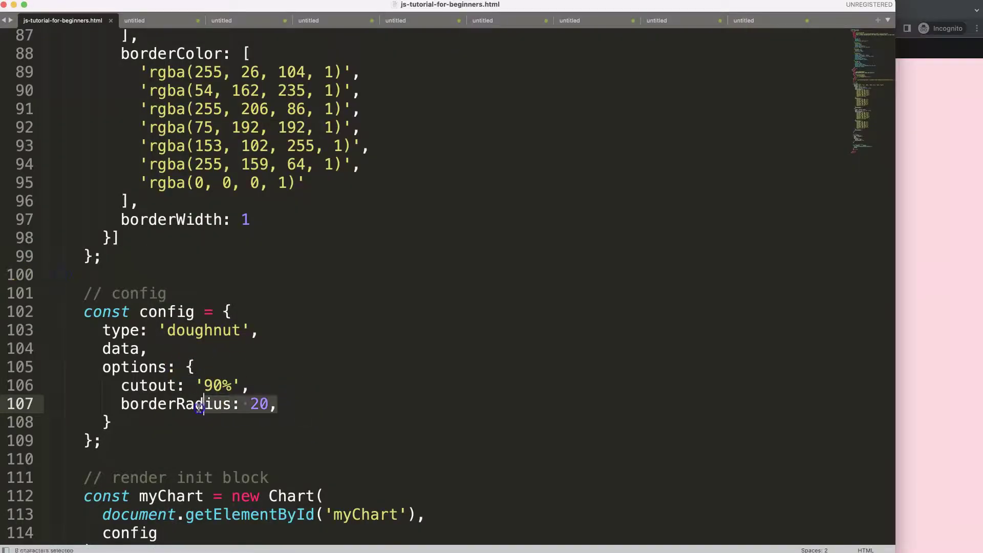
{"action": "left_click", "coordinate": [197, 399]}
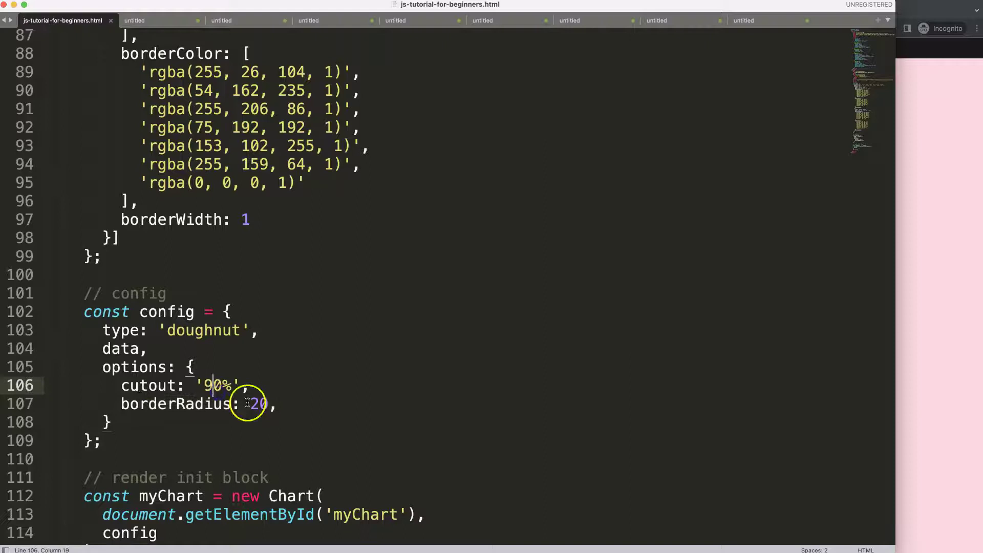
{"action": "left_click_drag", "start_coordinate": [254, 384], "coordinate": [111, 385]}
{"action": "key", "text": "super+c"}
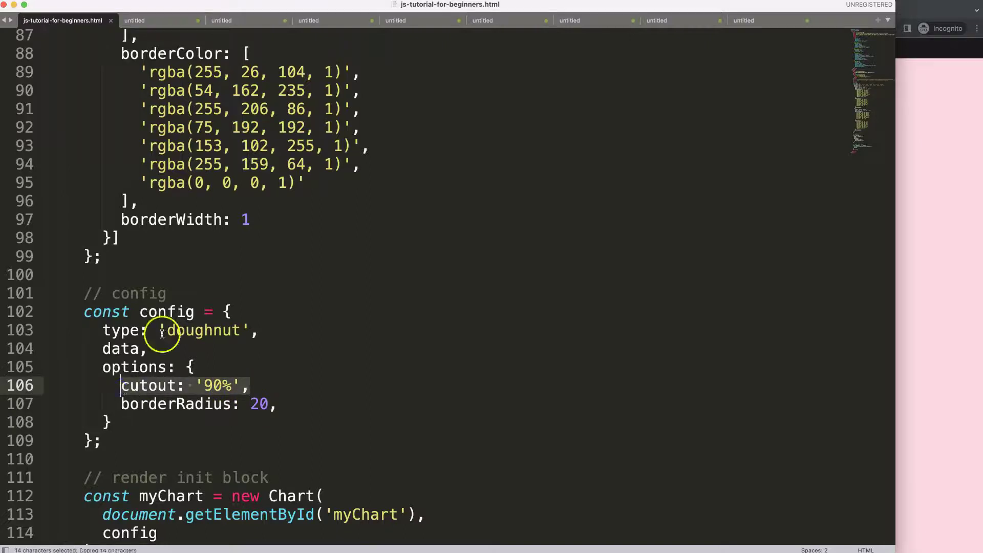
Paste cutout: '90%' into both datasets and comment out the shared options cutout.
{"action": "left_click", "coordinate": [264, 222]}
{"action": "type", "text": ","}
{"action": "key", "text": "Return"}
{"action": "key", "text": "super+v"}
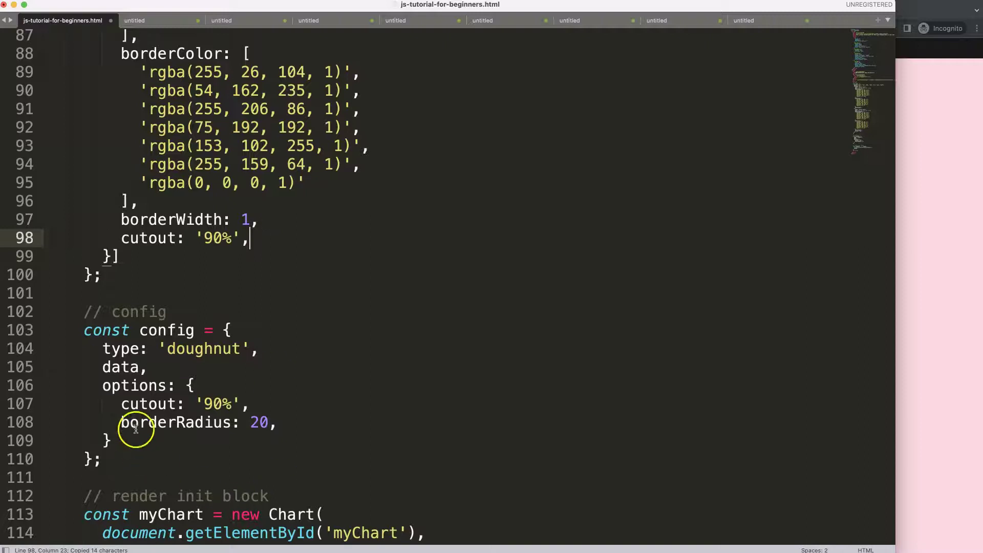
{"action": "left_click", "coordinate": [120, 403]}
{"action": "type", "text": "//"}
{"action": "scroll", "coordinate": [89, 308], "scroll_direction": "up", "scroll_amount": 5}
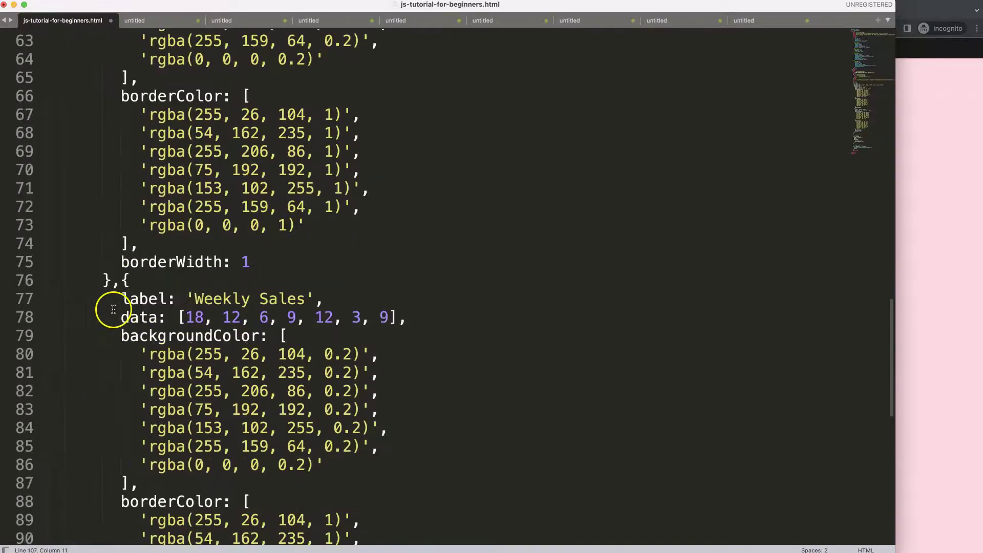
{"action": "left_click", "coordinate": [268, 261]}
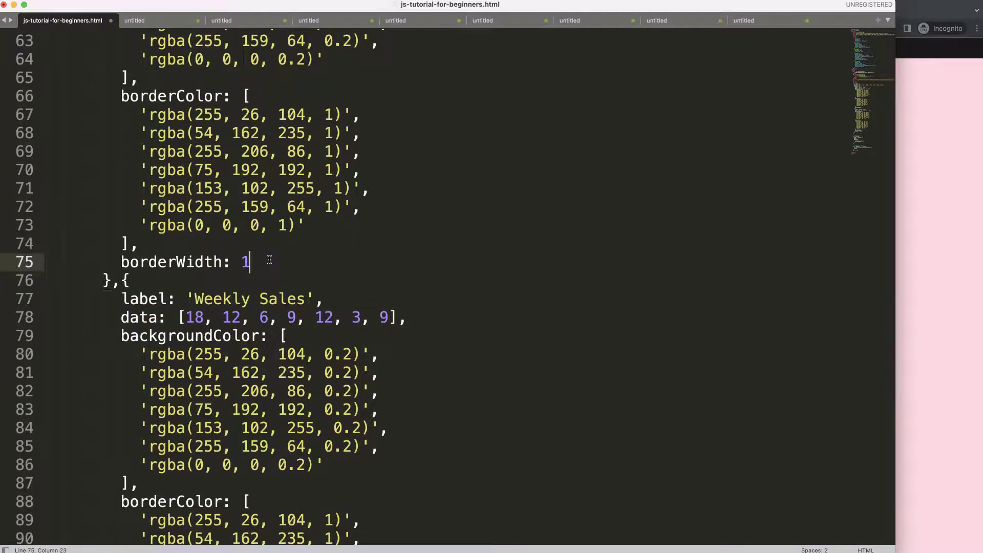
{"action": "type", "text": ","}
{"action": "key", "text": "Return"}
{"action": "key", "text": "super+v"}
Change the first dataset's cutout to '85%', save, and reload the chart.
{"action": "left_click_drag", "start_coordinate": [213, 280], "coordinate": [204, 280]}
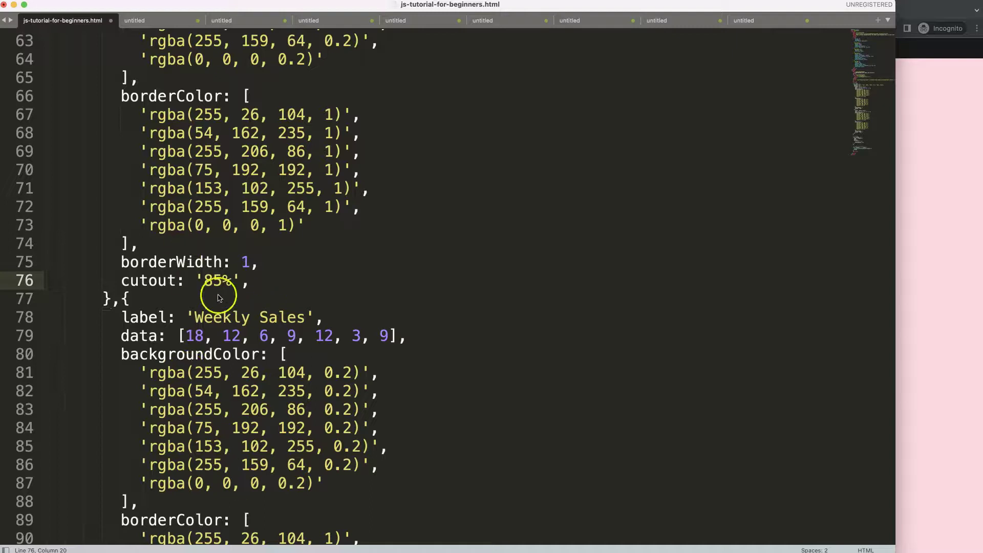
{"action": "left_click", "coordinate": [916, 267]}
{"action": "left_click", "coordinate": [127, 271]}
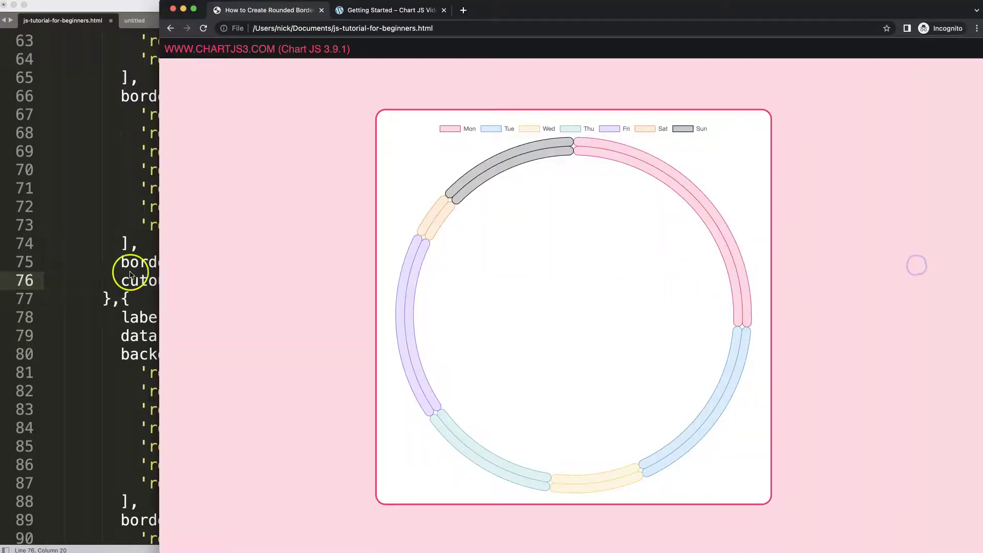
{"action": "left_click", "coordinate": [976, 293]}
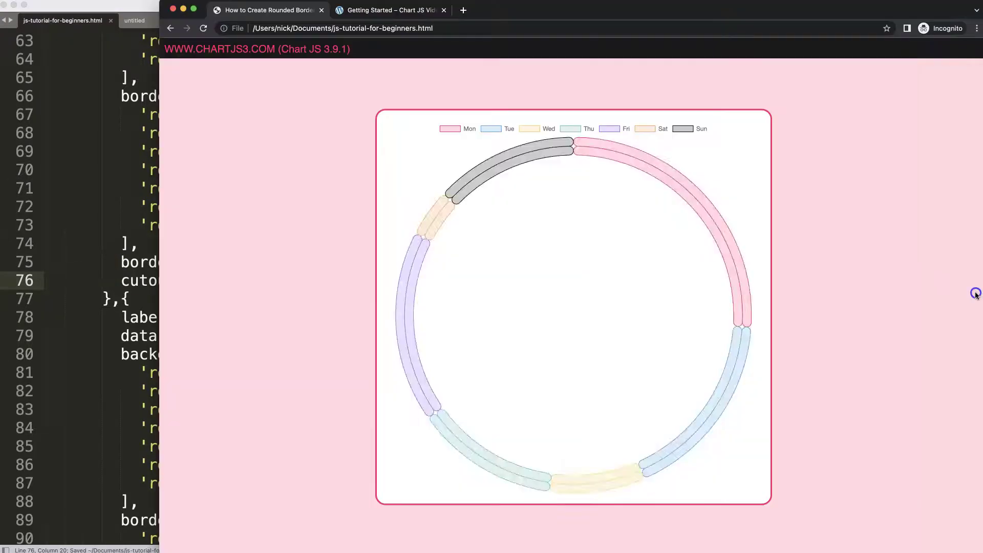
{"action": "key", "text": "super+r"}
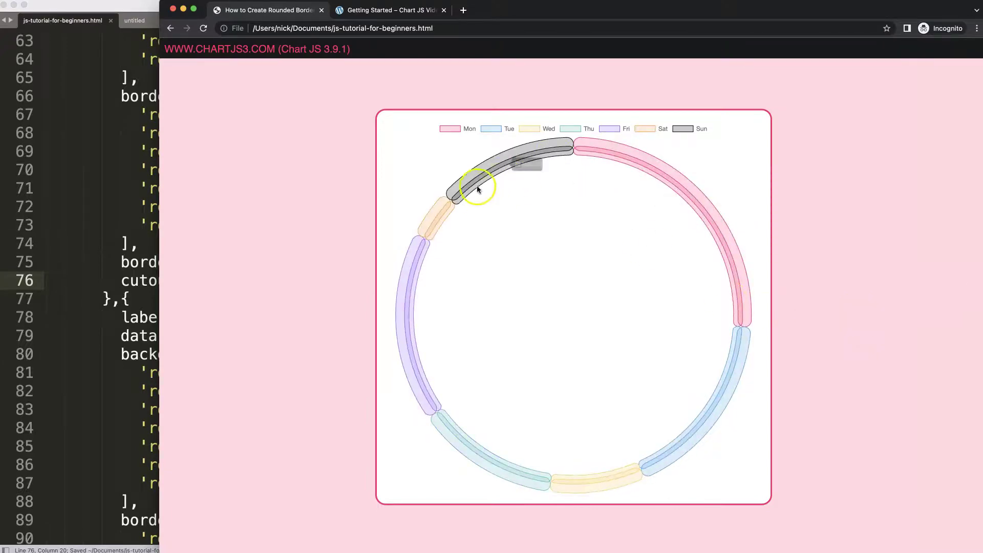
Set the second dataset's cutout to '85%' and the first's to '90%', then save and reload.
{"action": "left_click", "coordinate": [124, 233]}
{"action": "scroll", "coordinate": [213, 264], "scroll_direction": "down", "scroll_amount": 5}
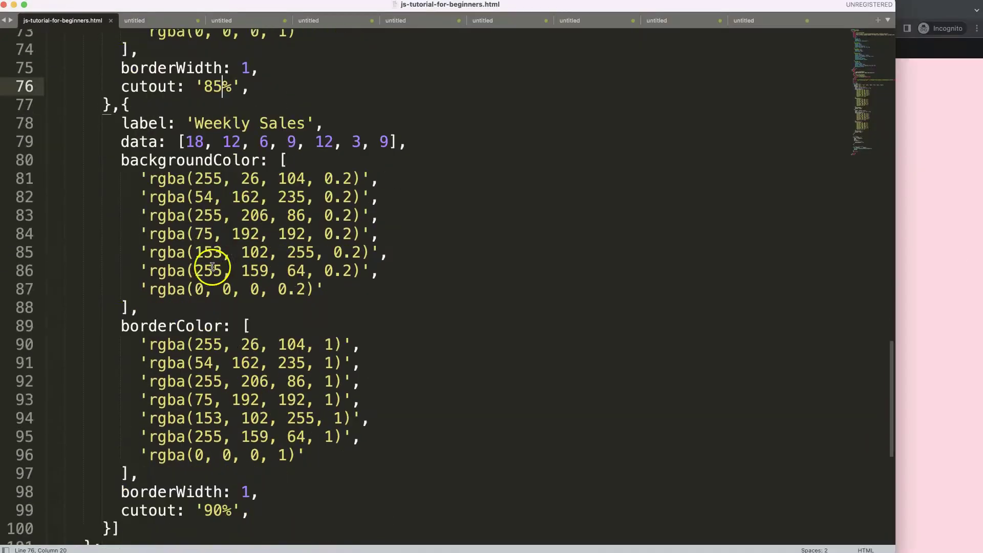
{"action": "scroll", "coordinate": [223, 339], "scroll_direction": "down", "scroll_amount": 5}
{"action": "left_click_drag", "start_coordinate": [205, 322], "coordinate": [214, 322]}
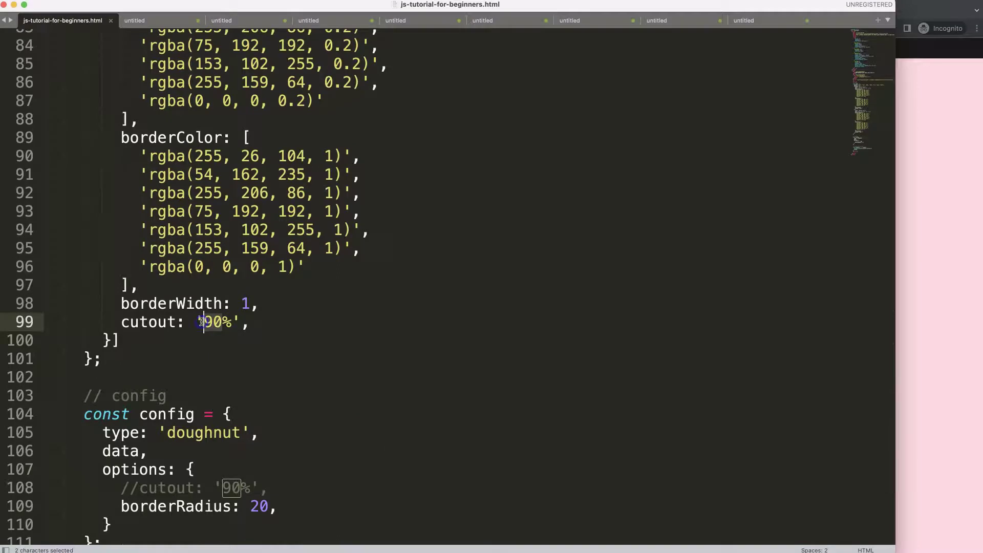
{"action": "type", "text": "85"}
{"action": "scroll", "coordinate": [204, 314], "scroll_direction": "up", "scroll_amount": 1}
{"action": "scroll", "coordinate": [231, 230], "scroll_direction": "up", "scroll_amount": 4}
{"action": "left_click_drag", "start_coordinate": [222, 178], "coordinate": [205, 179]}
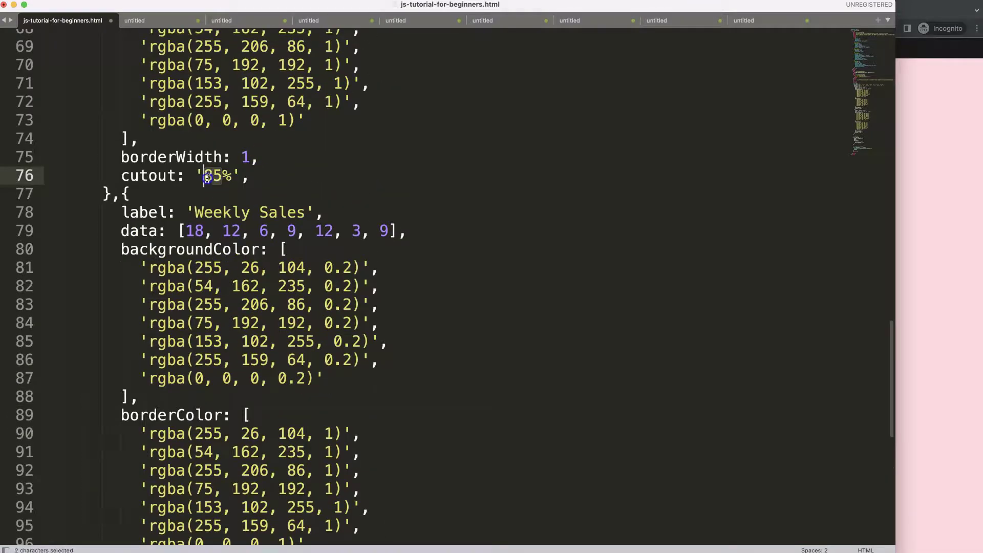
{"action": "type", "text": "90"}
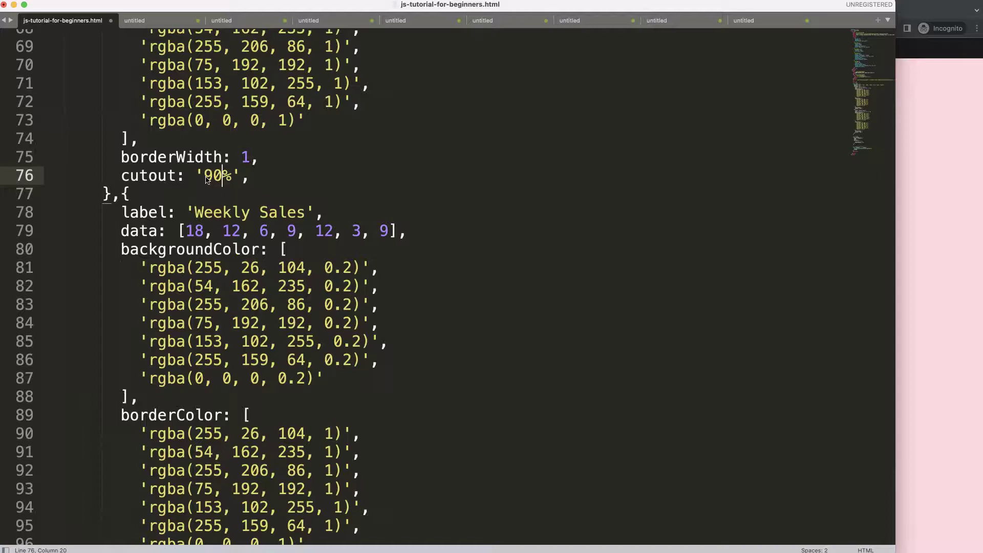
{"action": "key", "text": "super+s"}
{"action": "left_click", "coordinate": [922, 281]}
{"action": "key", "text": "super+r"}
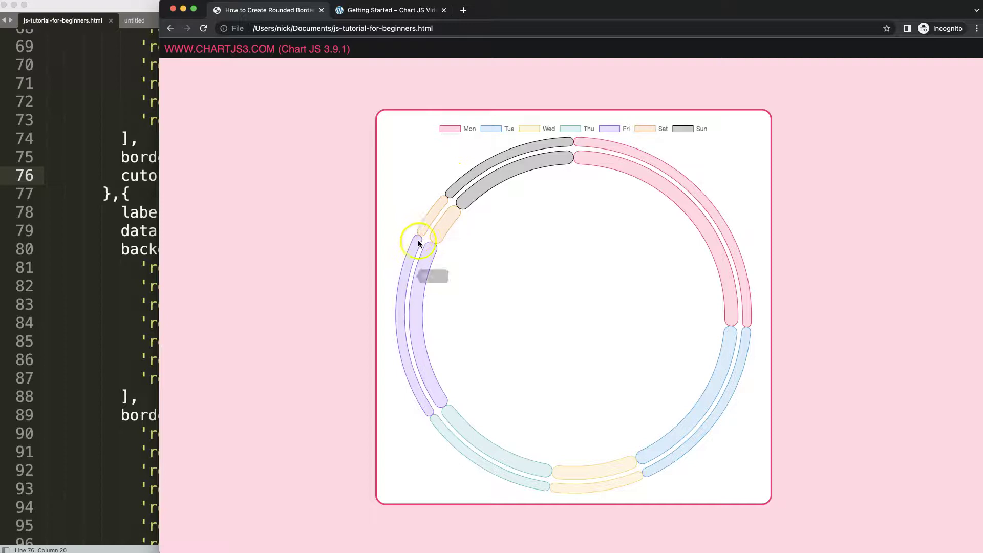
Add an offset option below borderRadius: 20, preview the gapped segments, and open a doughnut tutorial.
{"action": "left_click", "coordinate": [114, 291]}
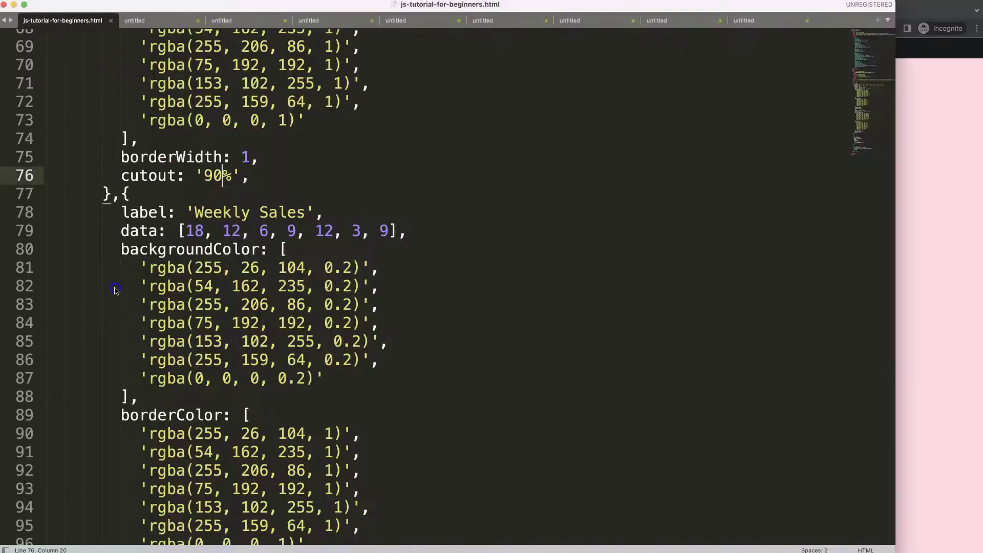
{"action": "scroll", "coordinate": [115, 291], "scroll_direction": "down", "scroll_amount": 2}
{"action": "scroll", "coordinate": [246, 257], "scroll_direction": "down", "scroll_amount": 6}
{"action": "scroll", "coordinate": [158, 325], "scroll_direction": "down", "scroll_amount": 1}
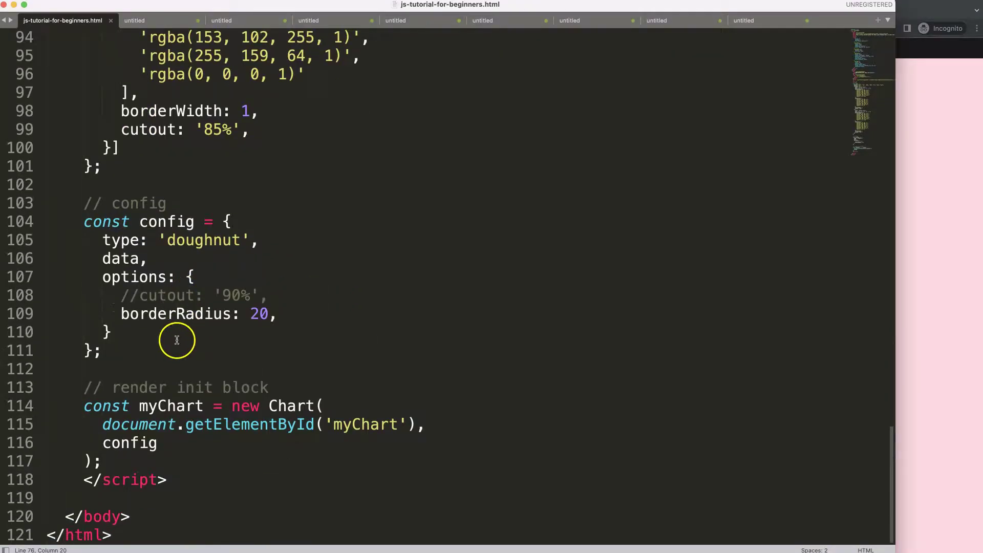
{"action": "left_click", "coordinate": [292, 313]}
{"action": "key", "text": "Return"}
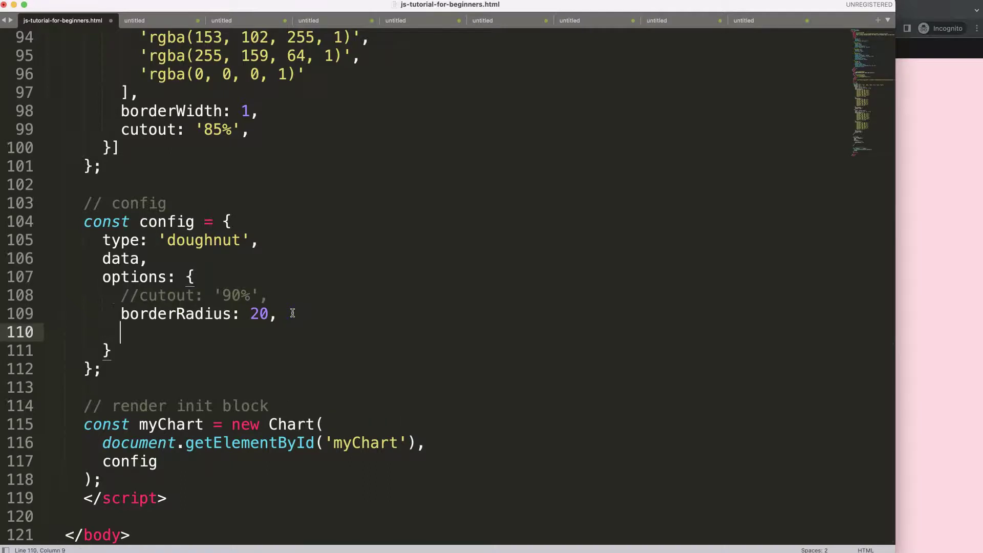
{"action": "type", "text": "offset: 10"}
{"action": "left_click", "coordinate": [965, 287]}
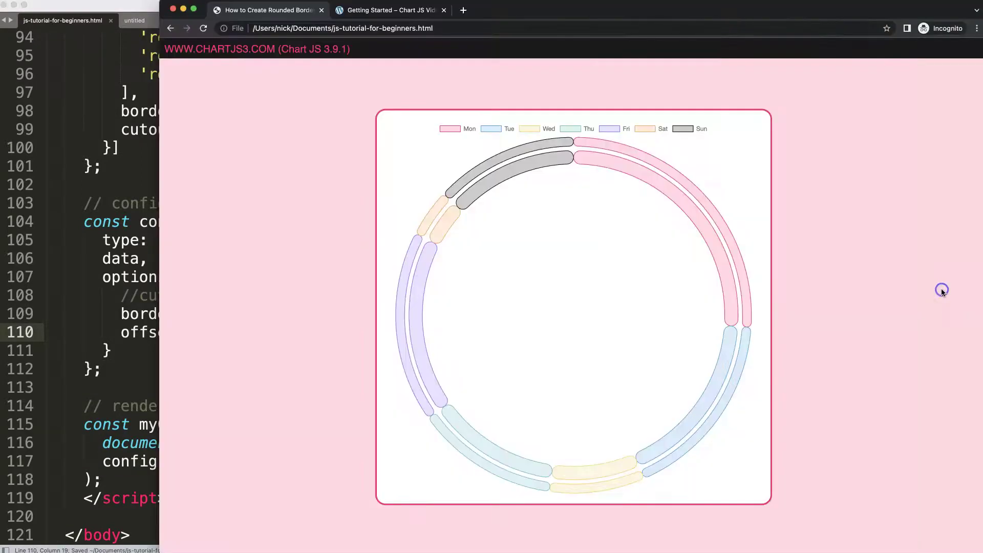
{"action": "key", "text": "super+r"}
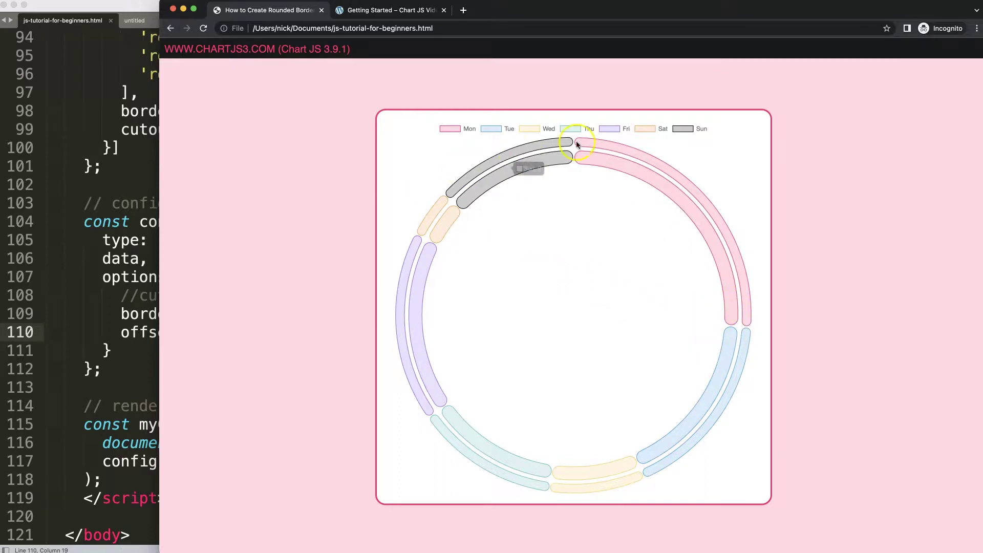
{"action": "mouse_move", "coordinate": [450, 219]}
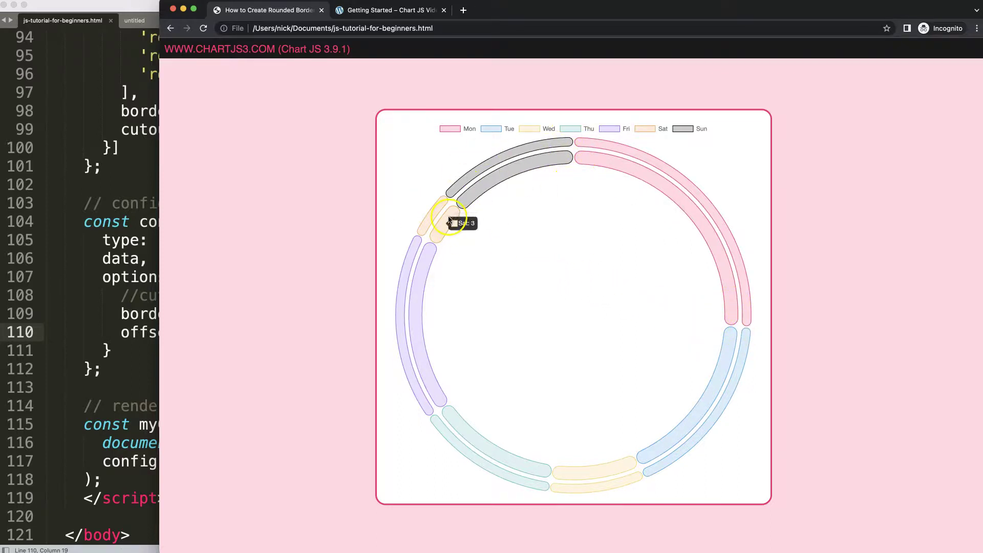
{"action": "left_click", "coordinate": [222, 409]}
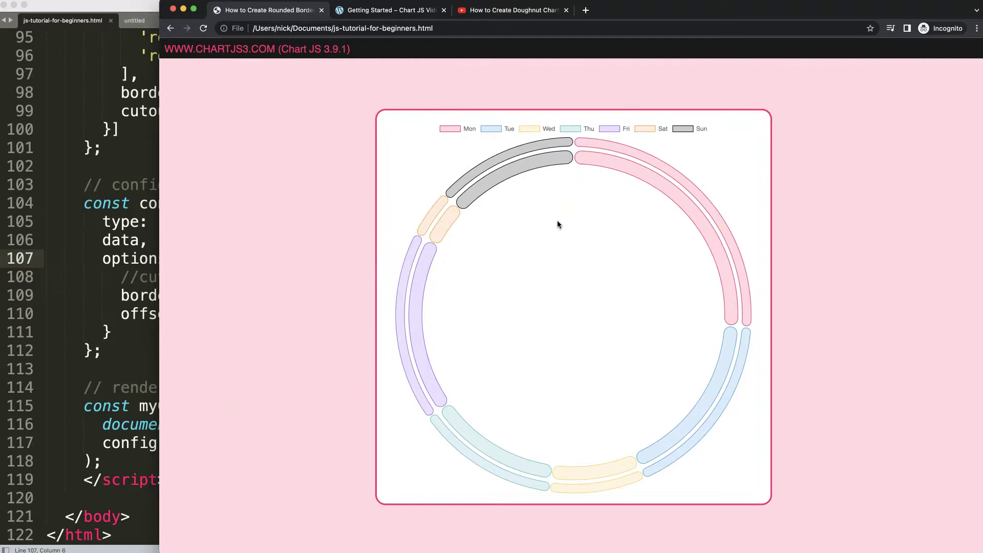
Switch to the YouTube tutorial on doughnut charts with outside labels and connecting lines.
{"action": "left_click", "coordinate": [474, 11]}
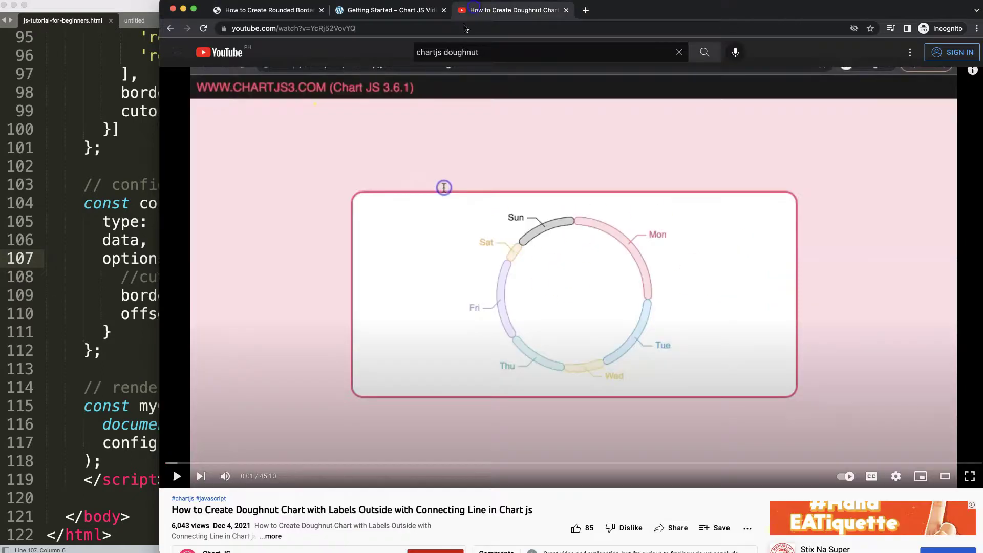